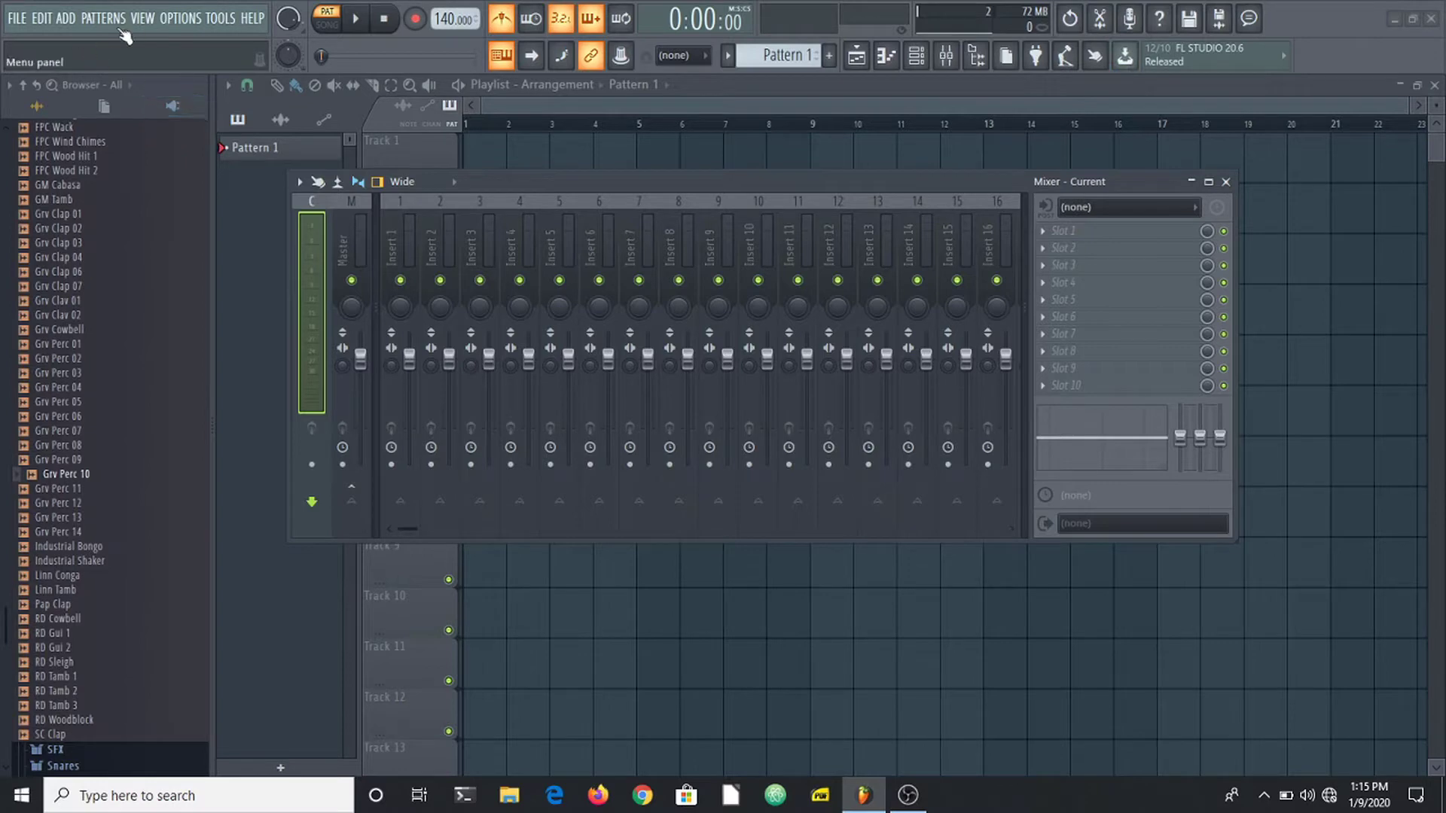
- Open General settings on the Audio page, showing FL Studio ASIO at 44100 Hz with a 512-sample buffer
left_click(169, 18)
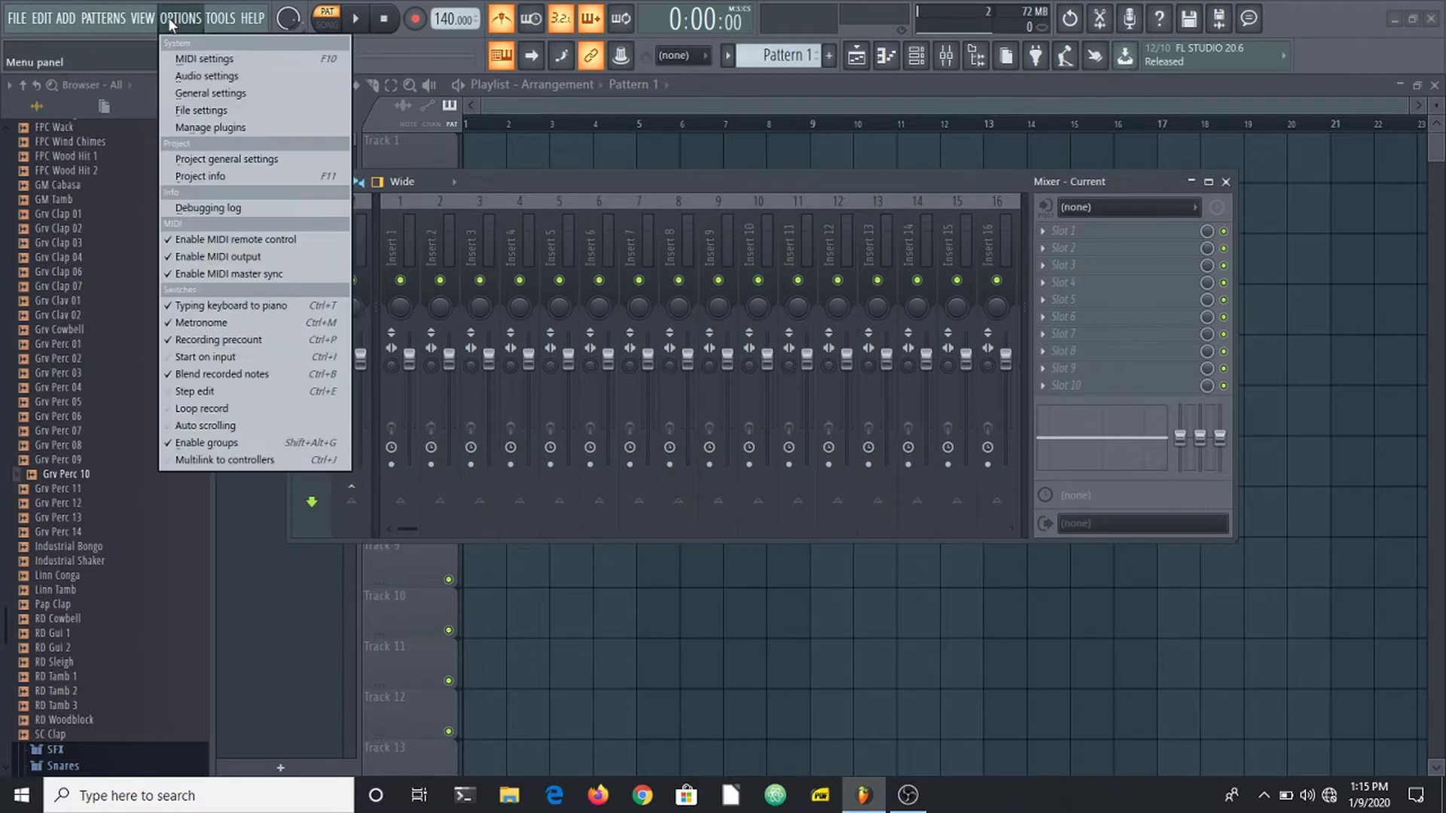
left_click(230, 100)
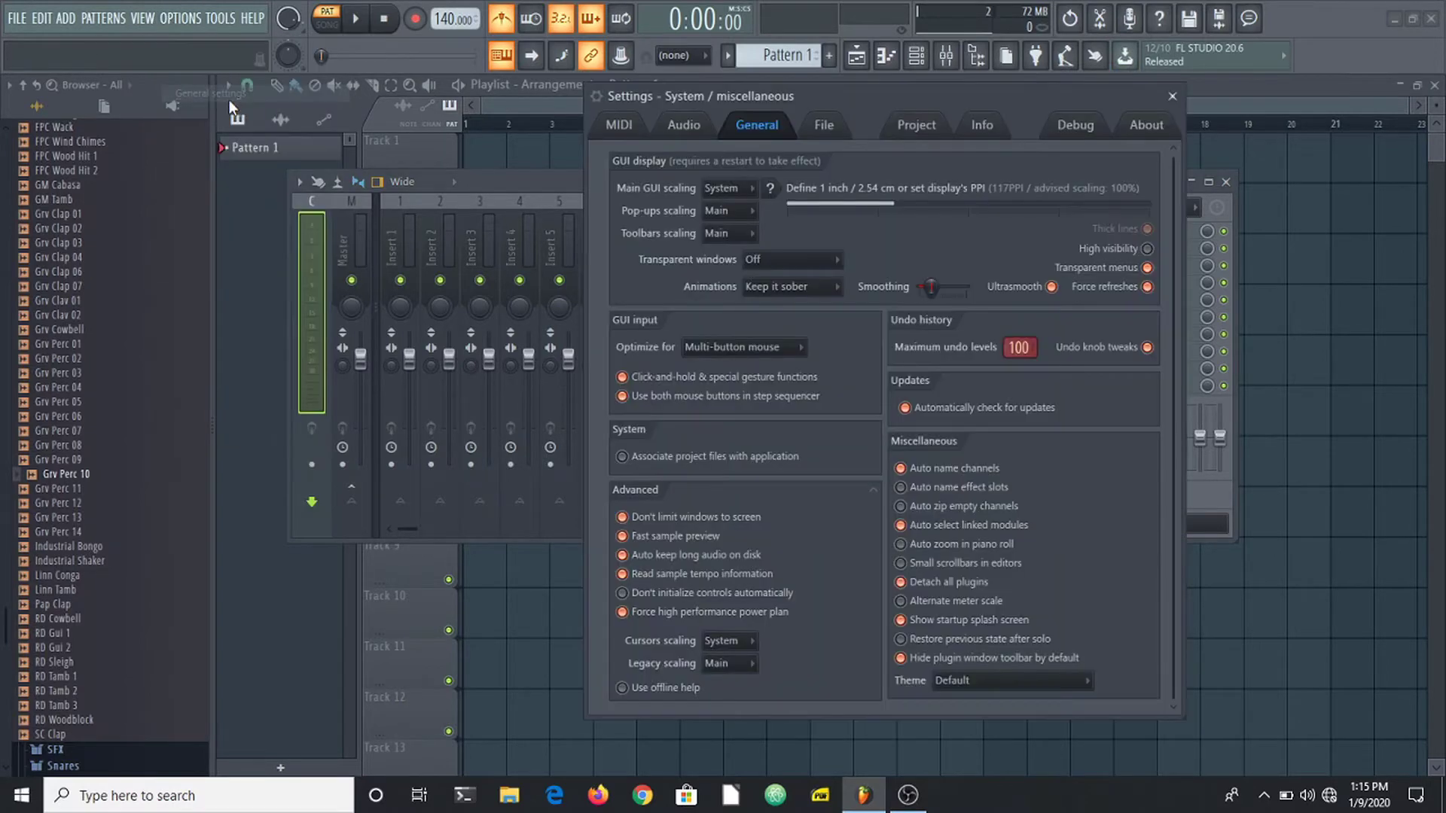
left_click(680, 134)
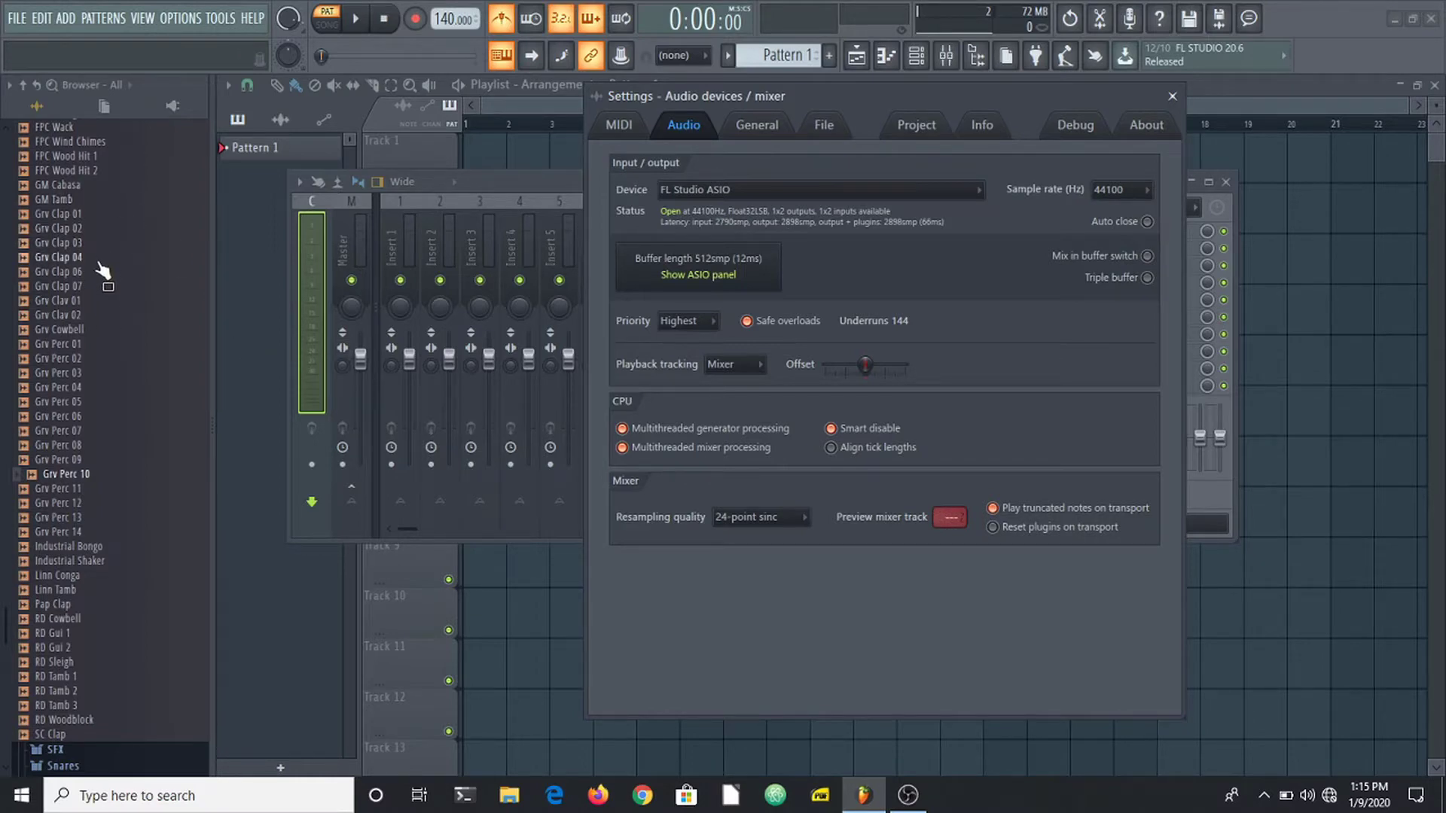
- Audition samples down the percussion list and route browser previews to mixer track 1
scroll(99, 264, "up", 8)
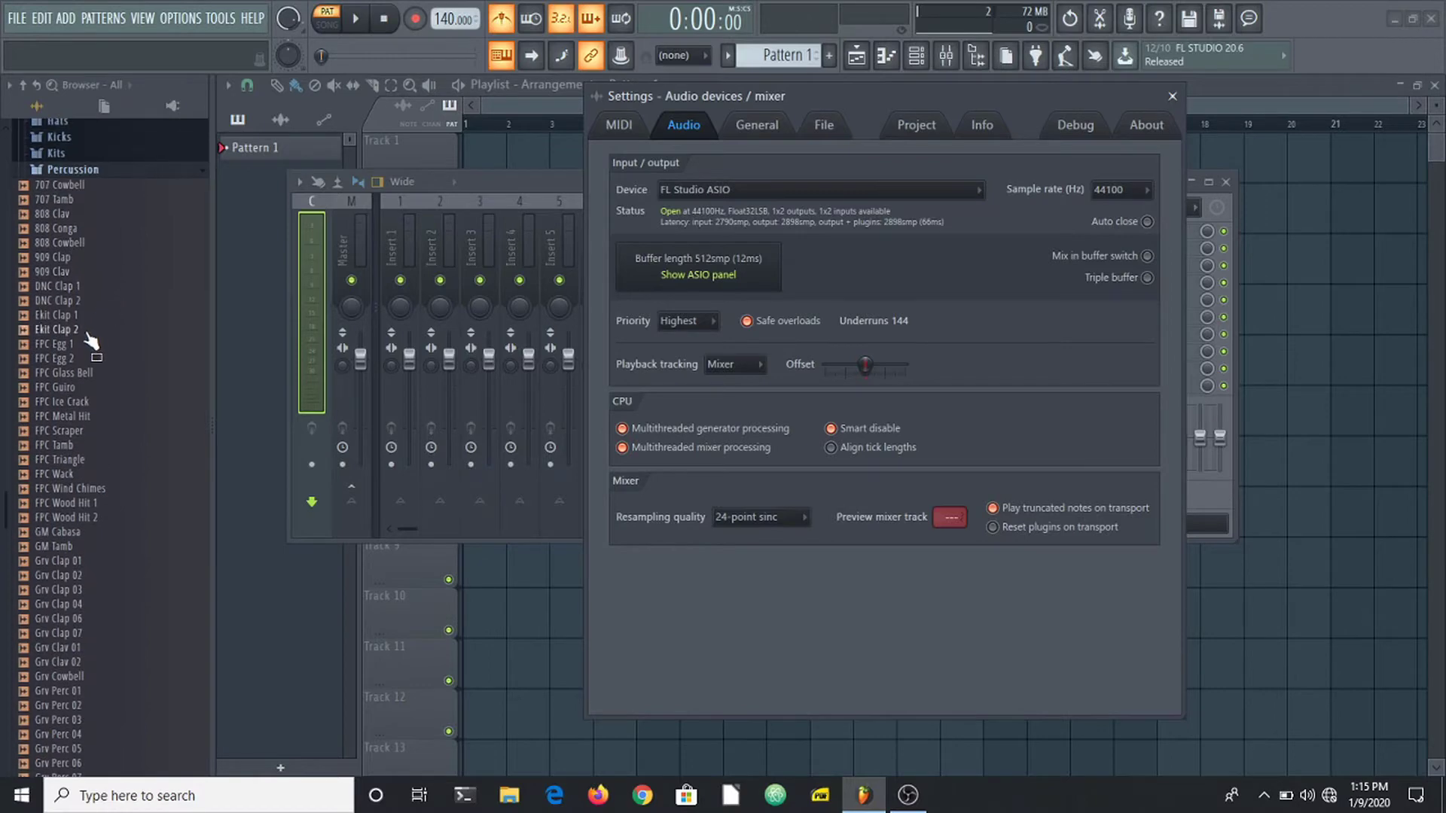
left_click_drag(90, 340, 68, 574)
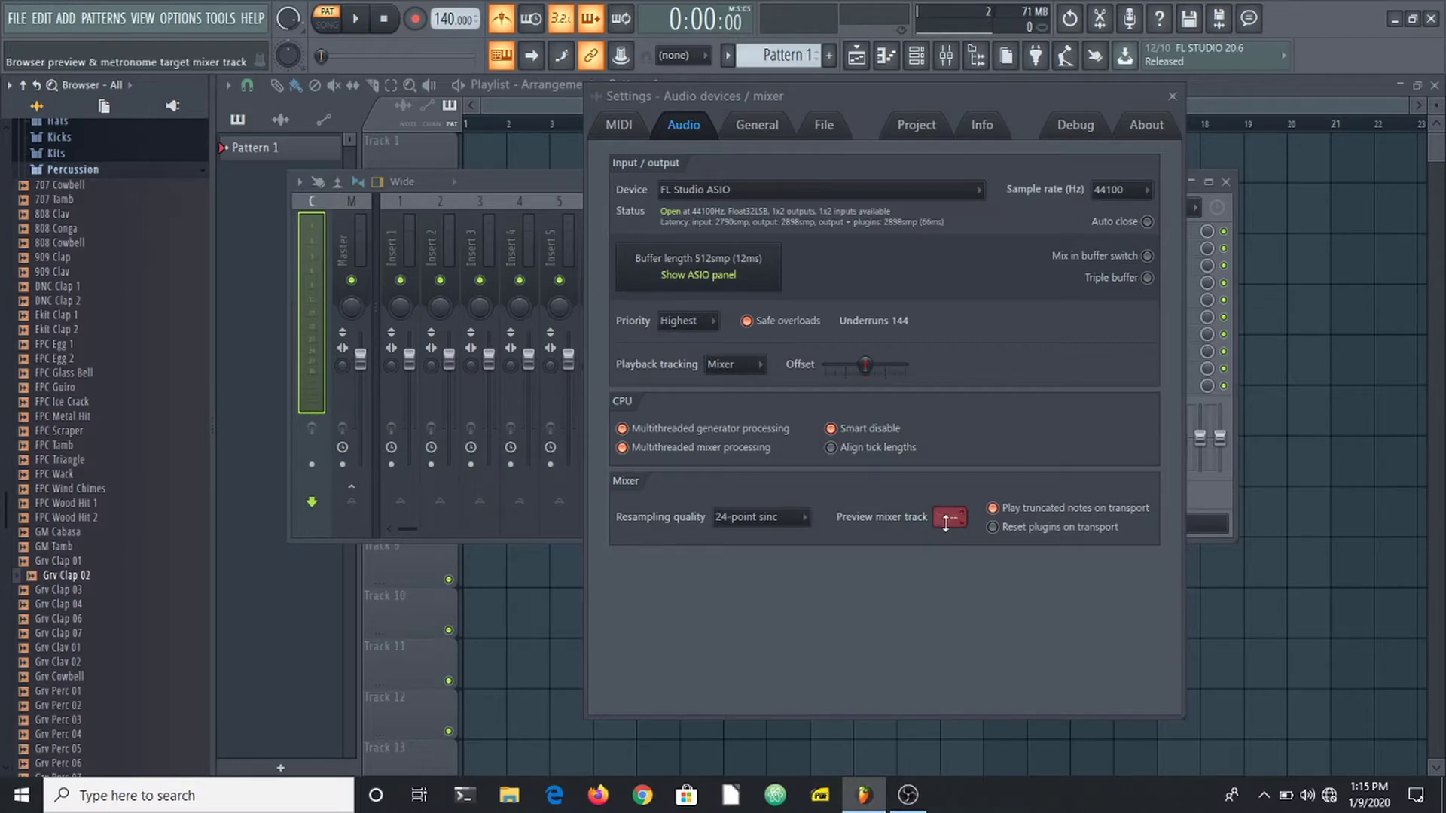
left_click_drag(946, 523, 946, 512)
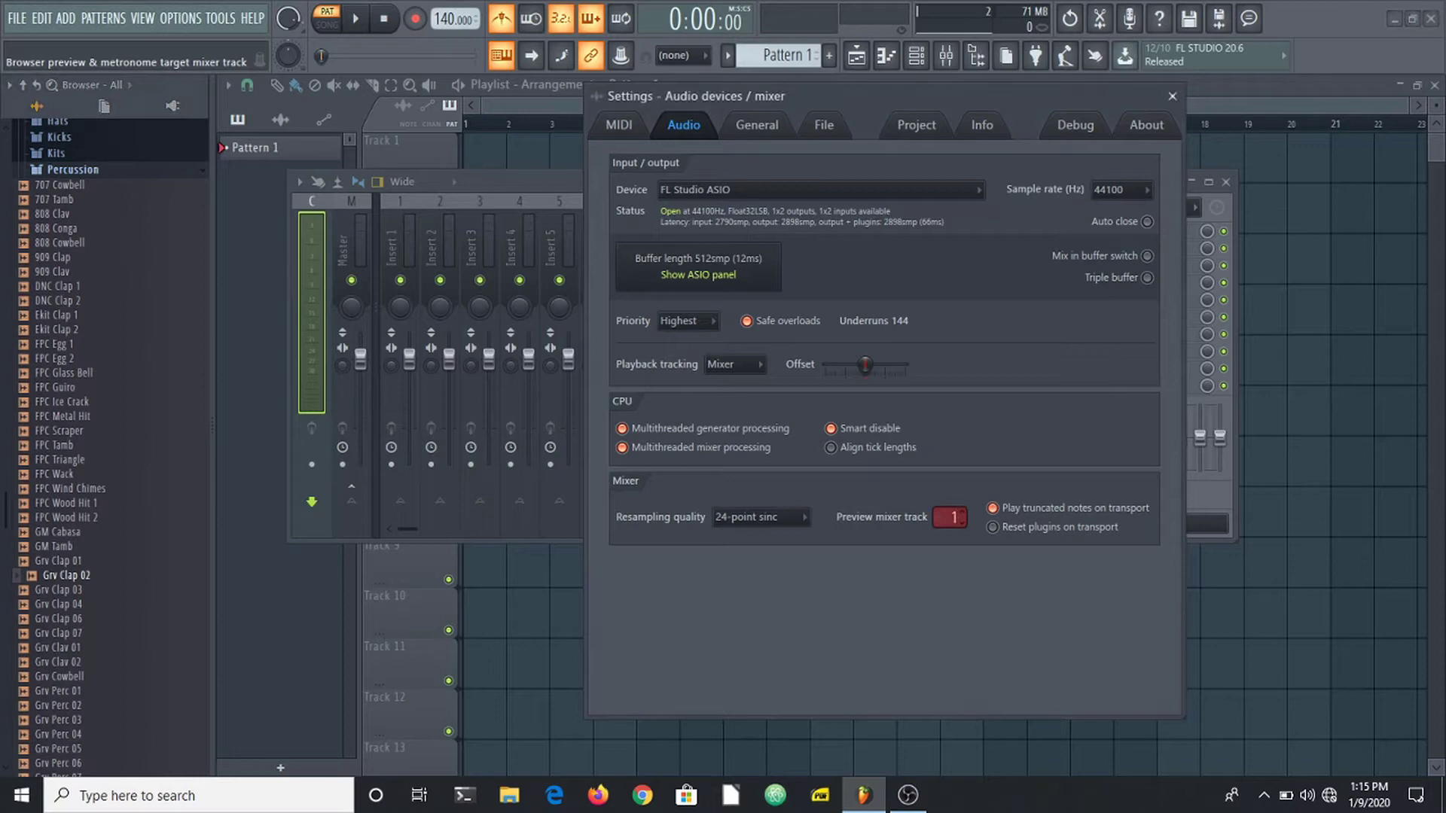
- Audition the FPC Wood Hit 1 and Grv Clap 06 samples, then play and stop the project
left_click(127, 348)
left_click(110, 285)
left_click(94, 503)
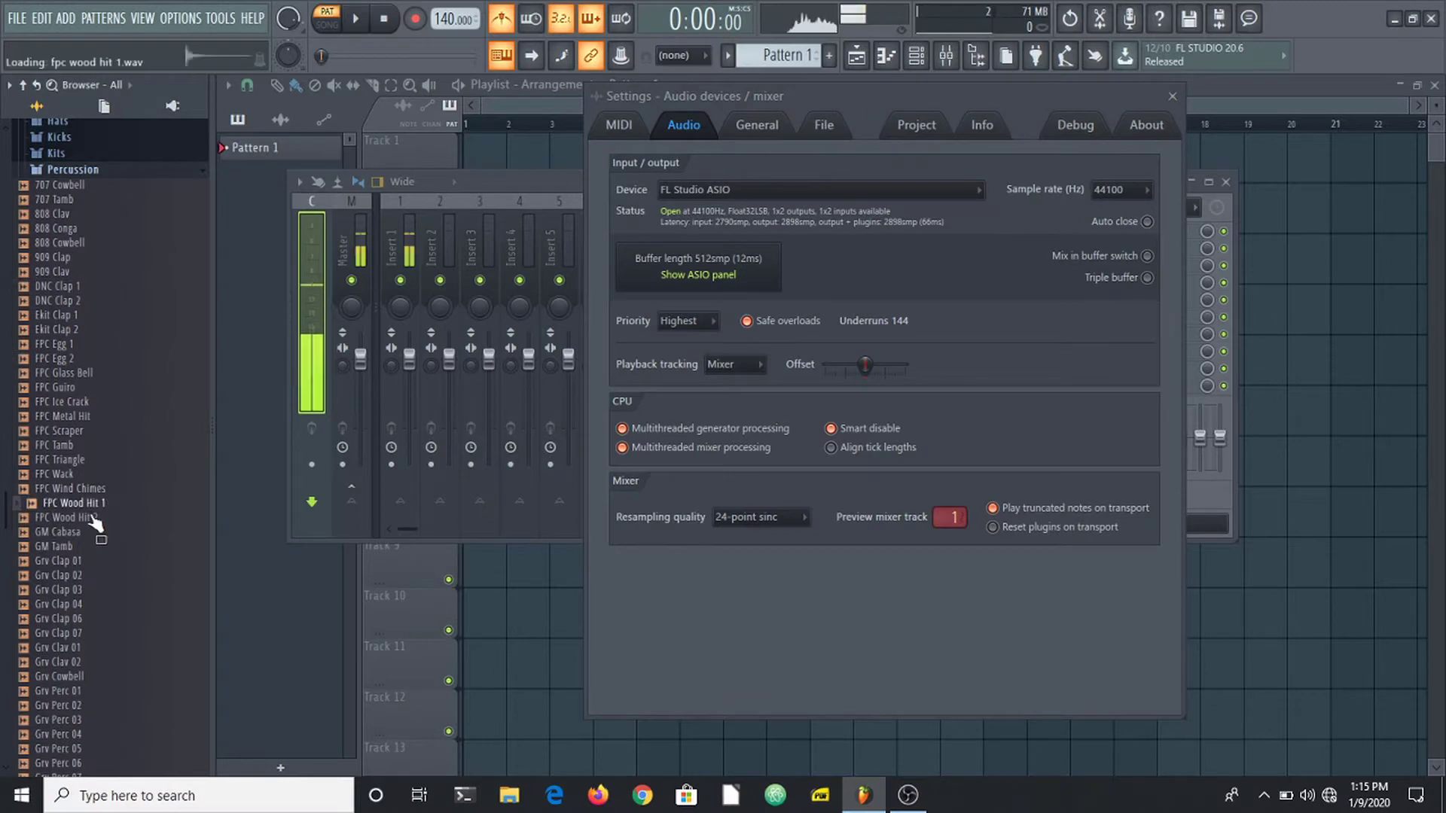
left_click(75, 619)
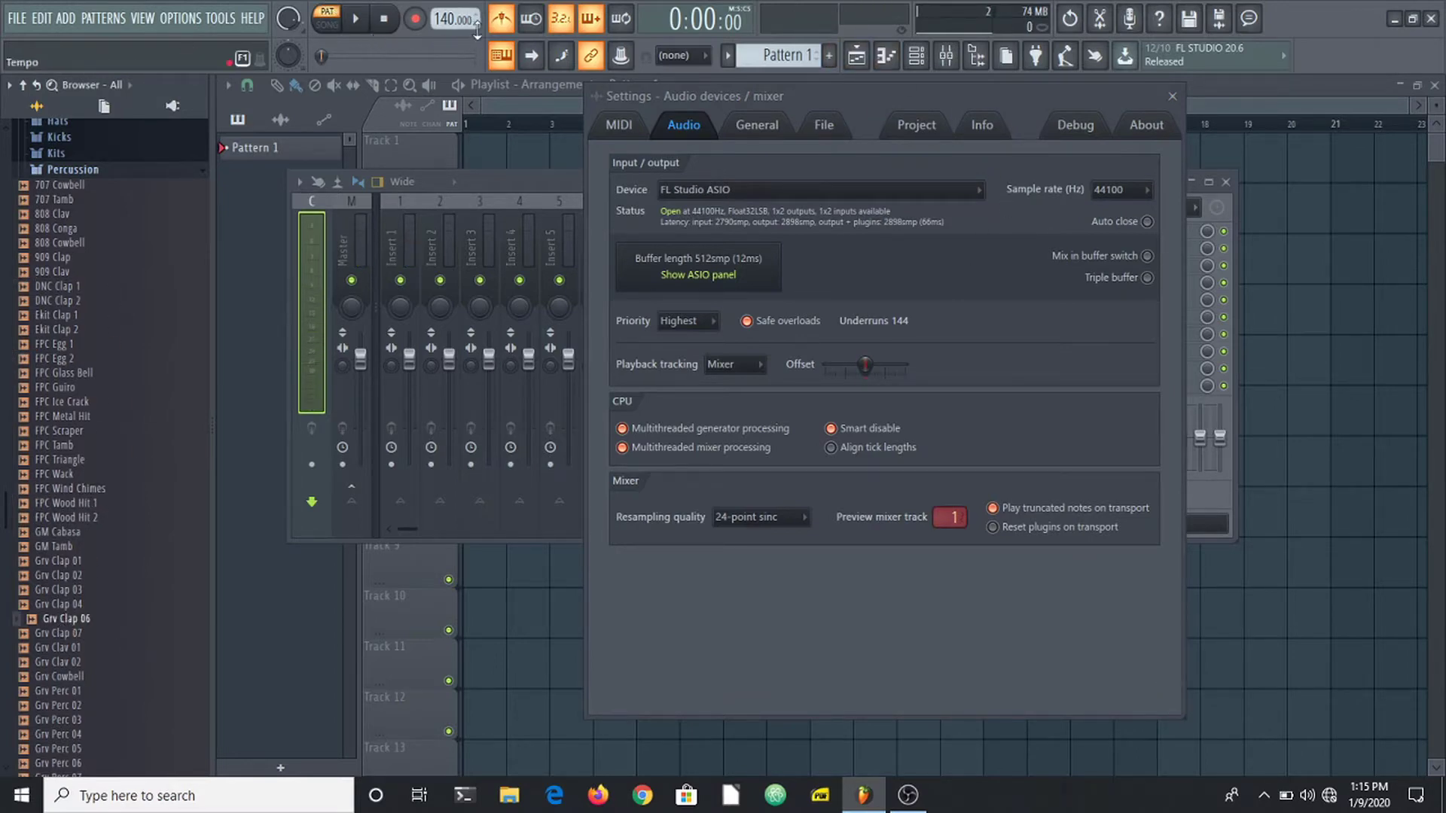
left_click(356, 19)
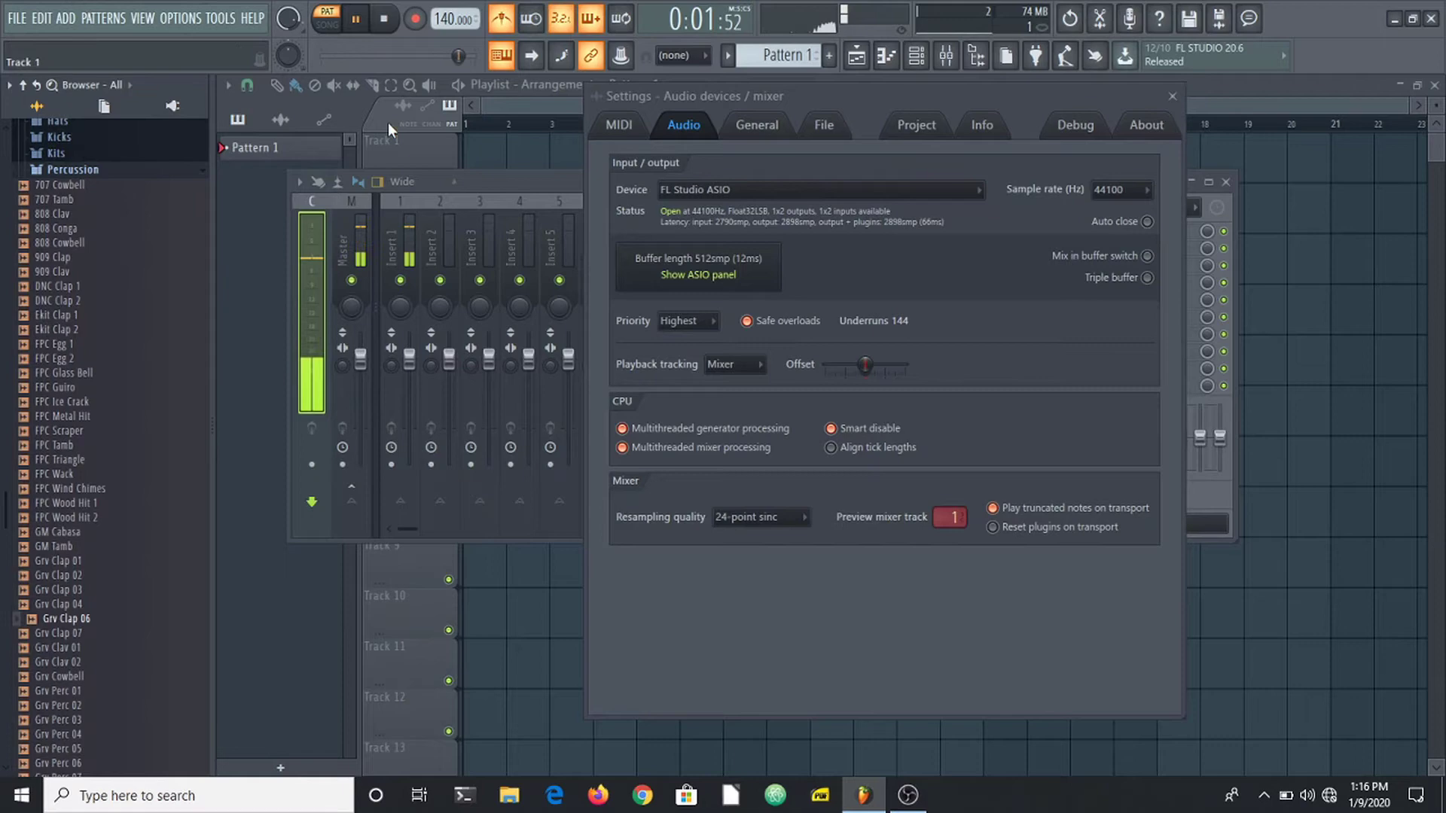
key("space")
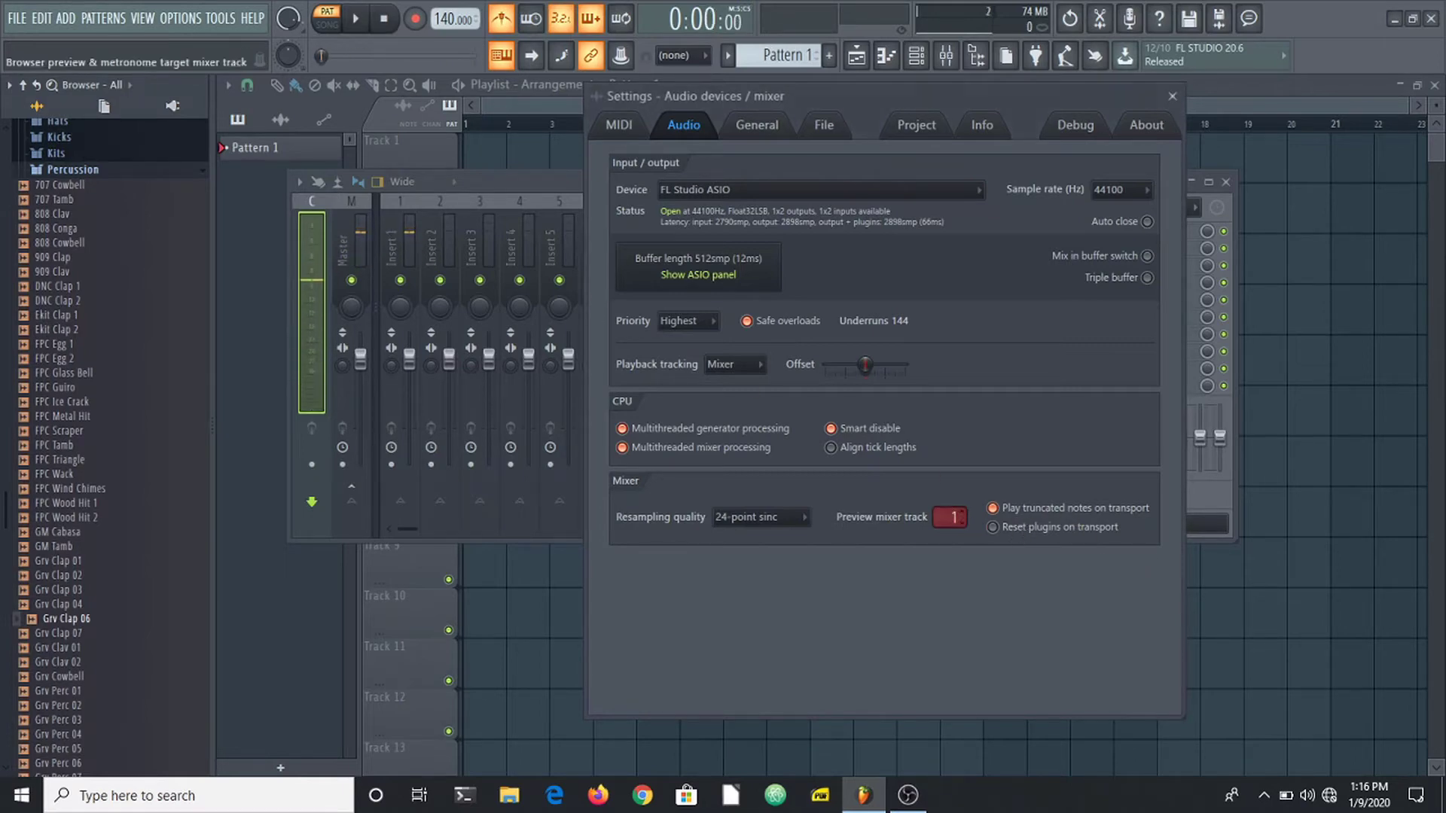
- Reset the preview mixer track to --- and audition Ekit Clap 2 through the Master
scroll(950, 517, "down", 1)
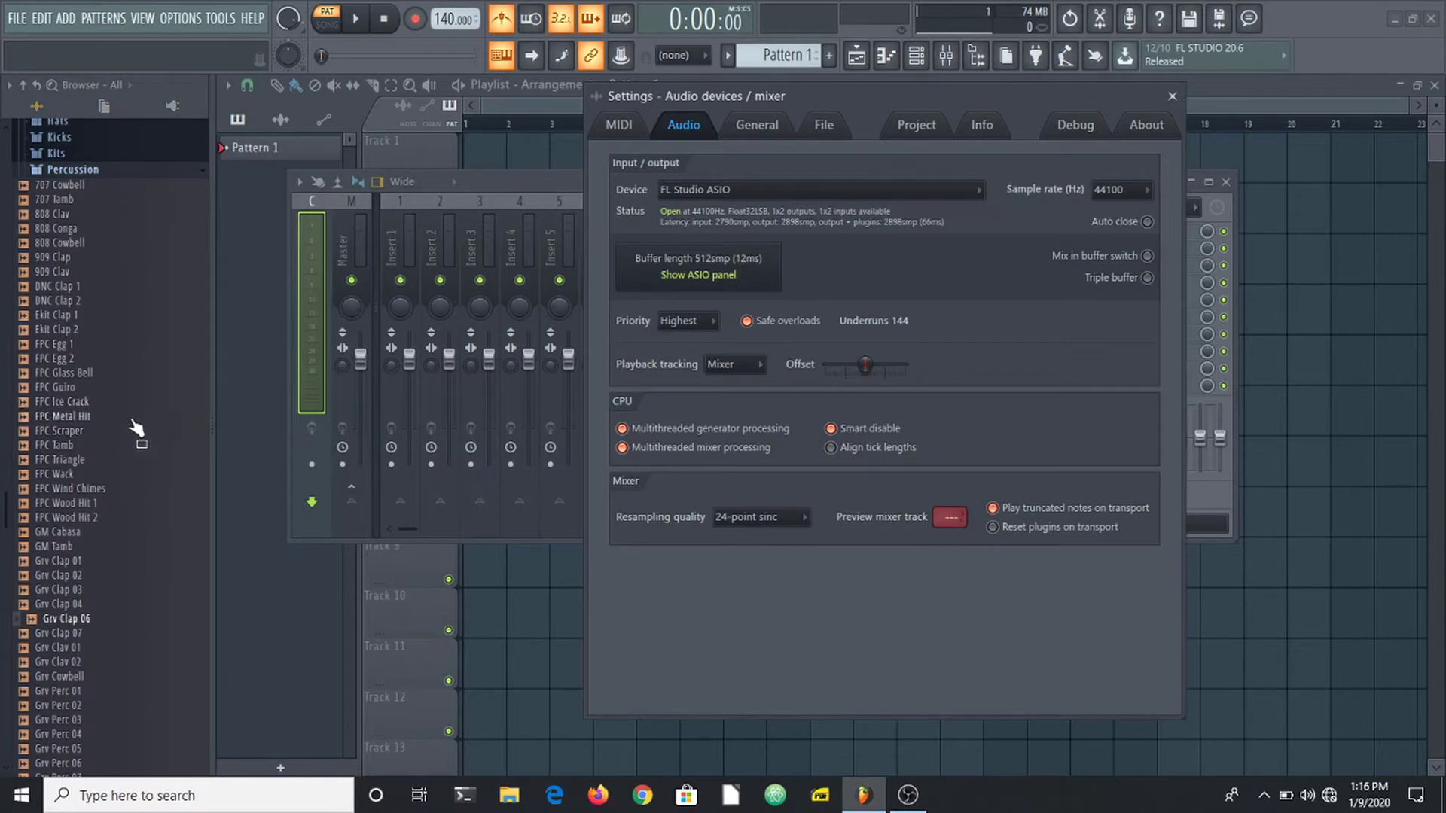
left_click(60, 329)
left_click(355, 18)
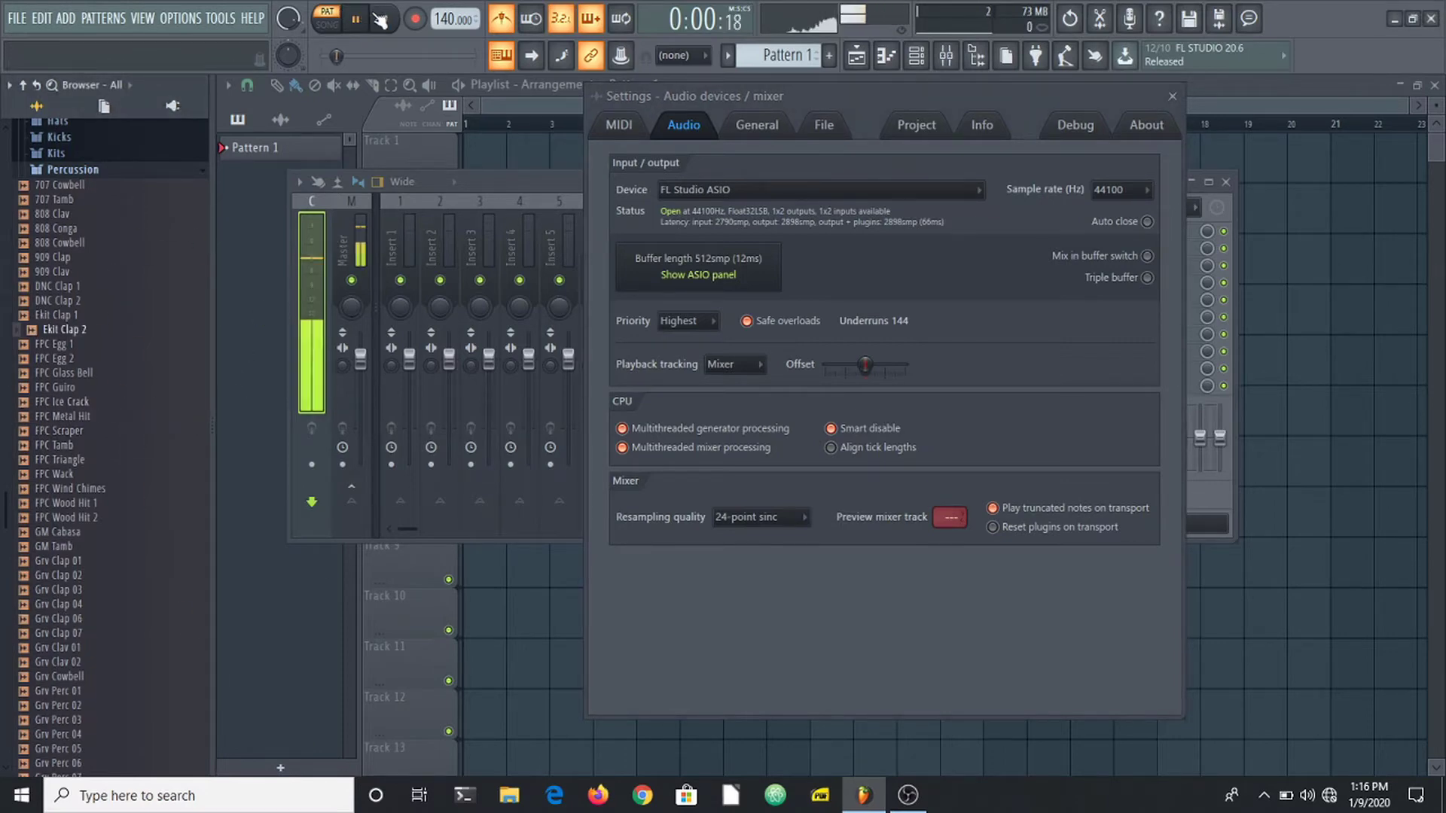
left_click(381, 19)
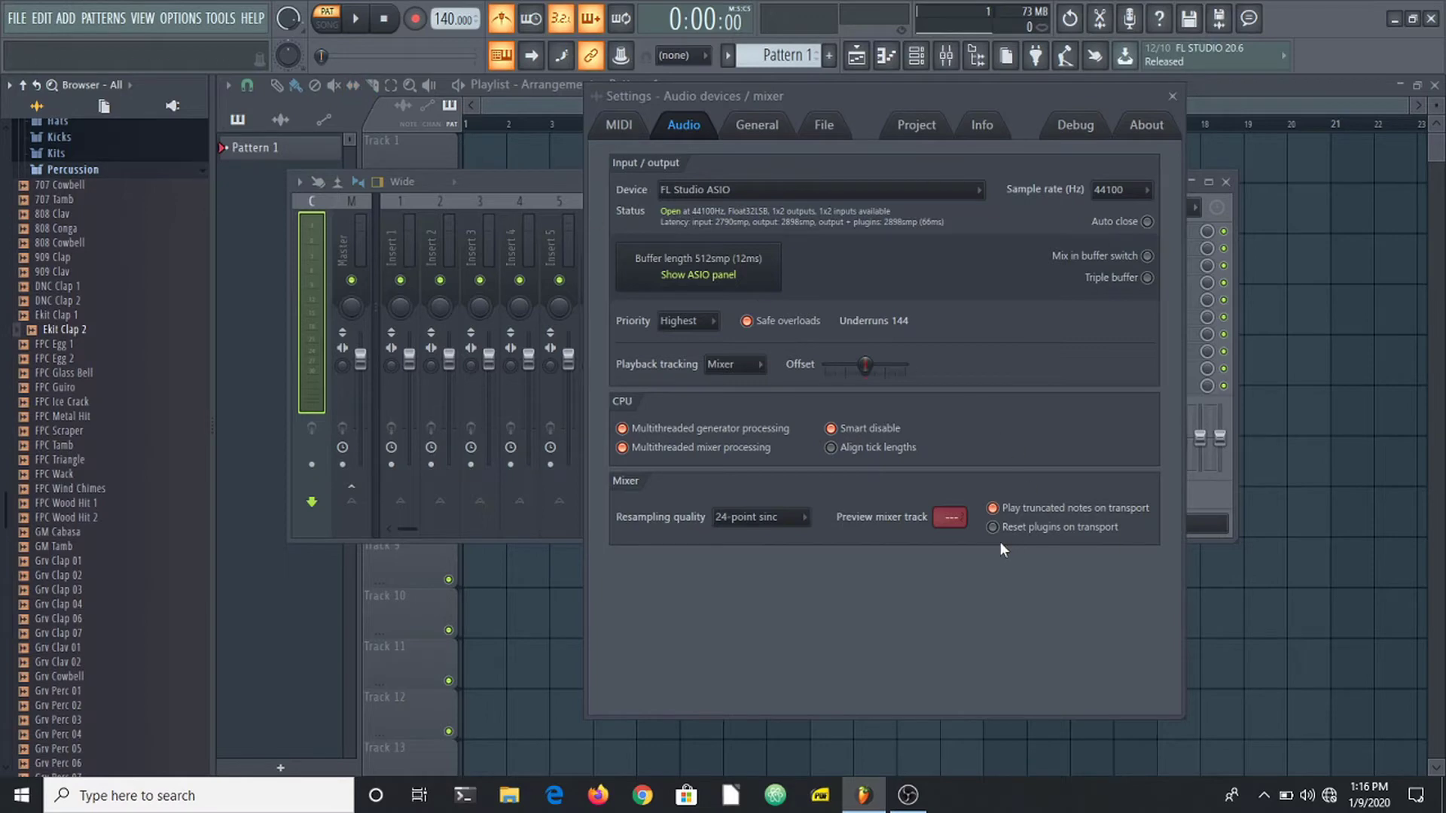
- Send previews to Insert 4 and load Fruity Reeverb 2 into its first effect slot
left_click(944, 519)
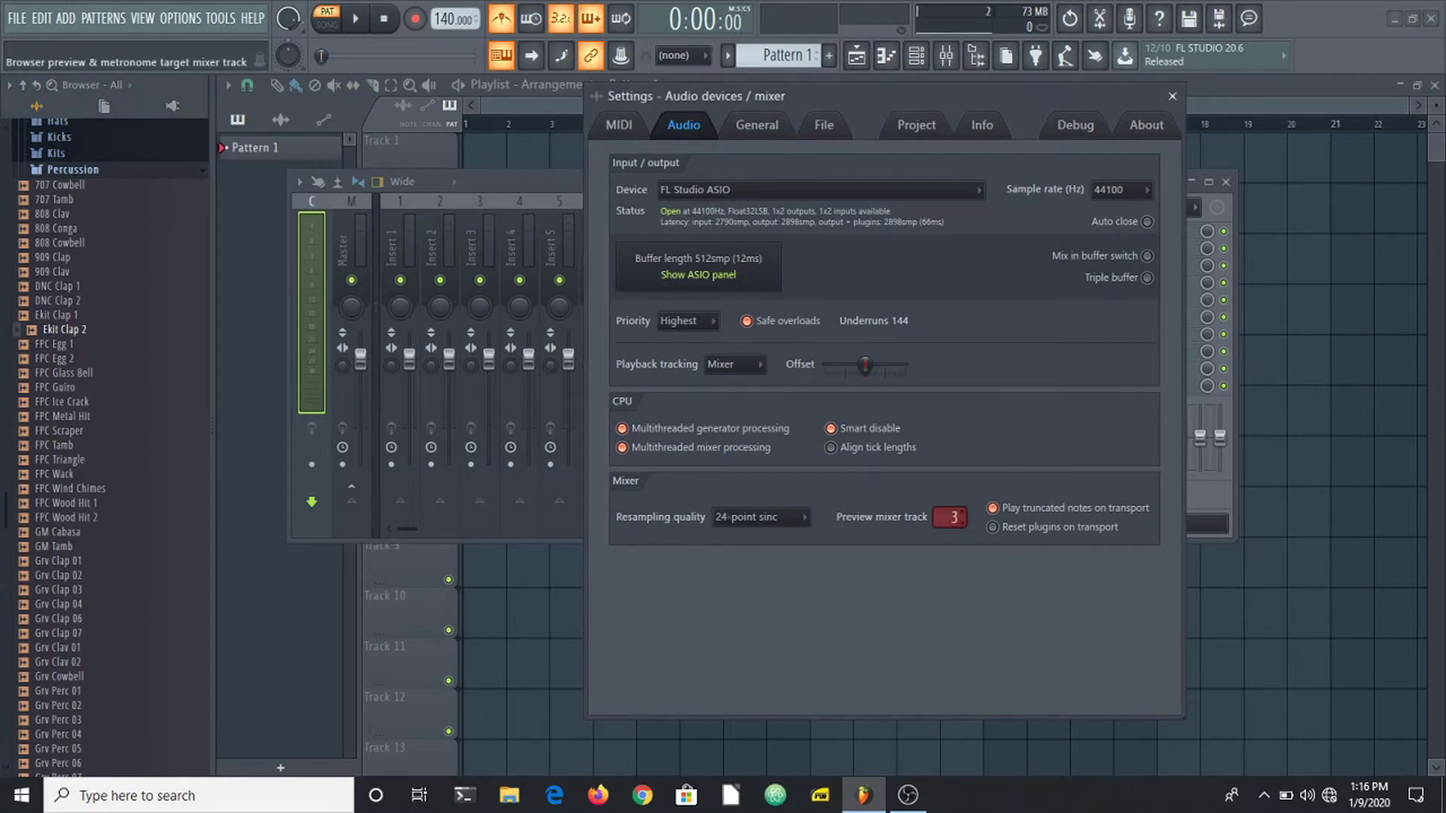
left_click(518, 245)
left_click(1064, 233)
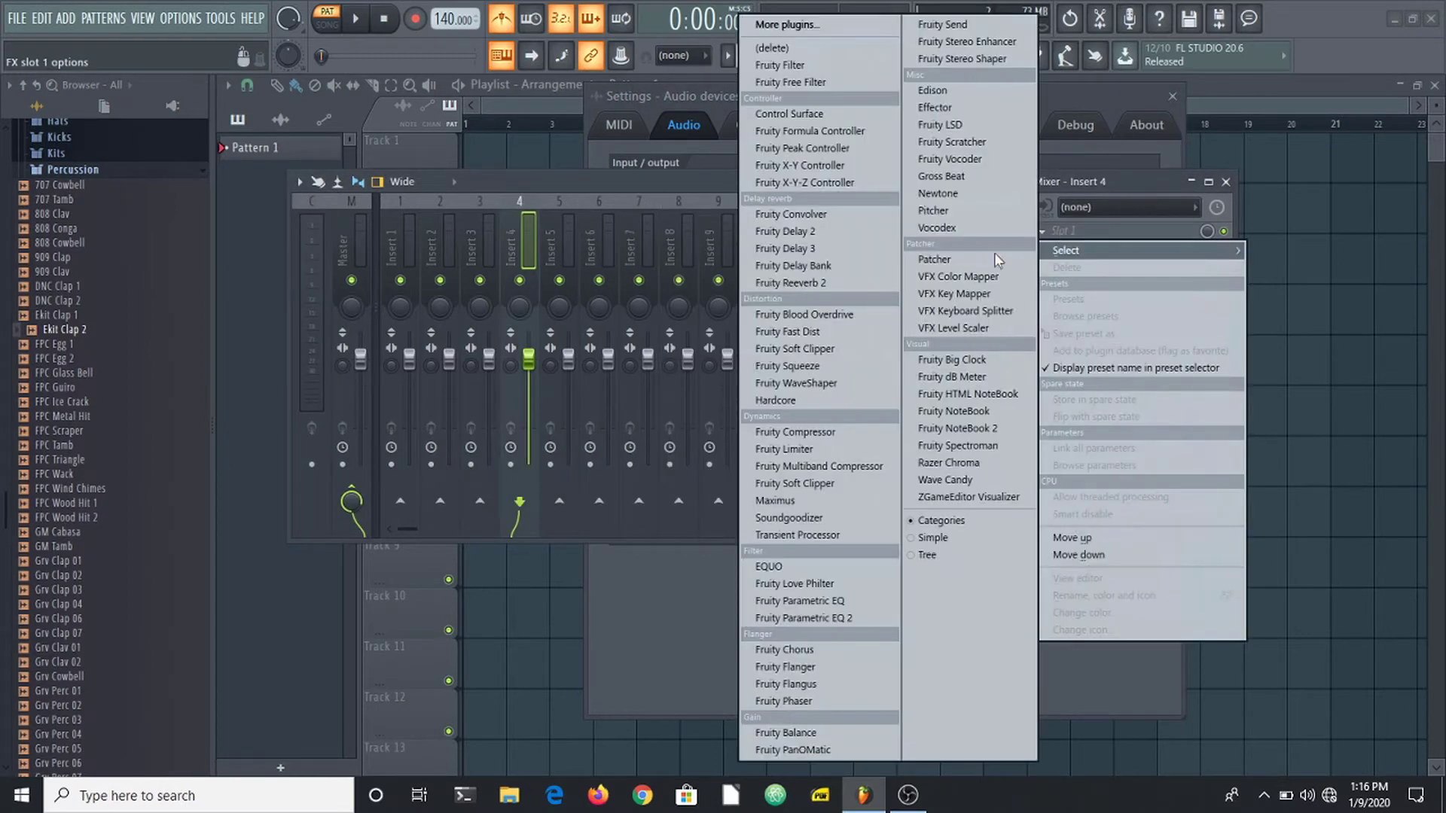
left_click(798, 282)
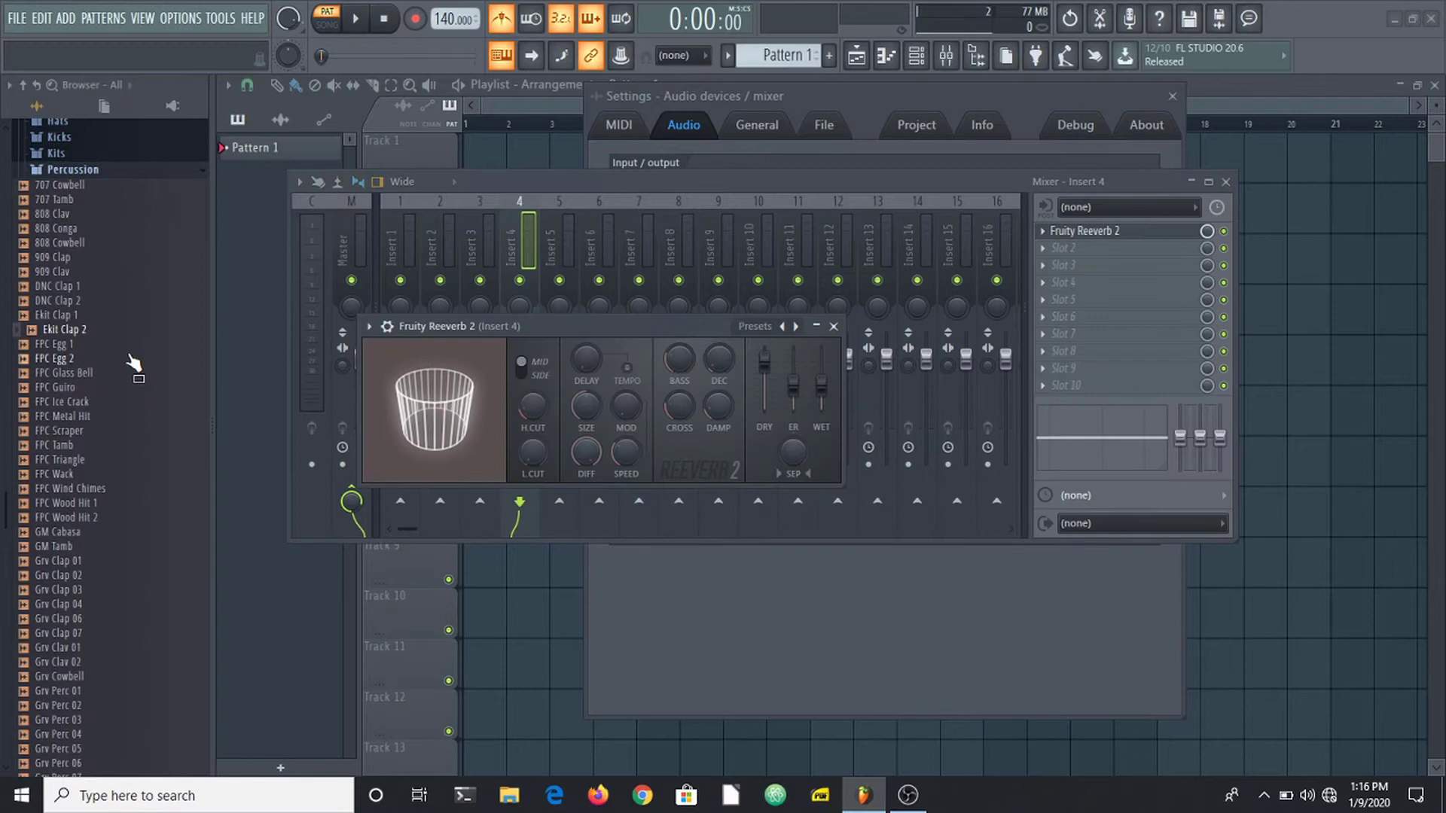
- Audition the Grv Perc 08 and Grv Perc 09 samples through the reverb track
scroll(98, 632, "down", 8)
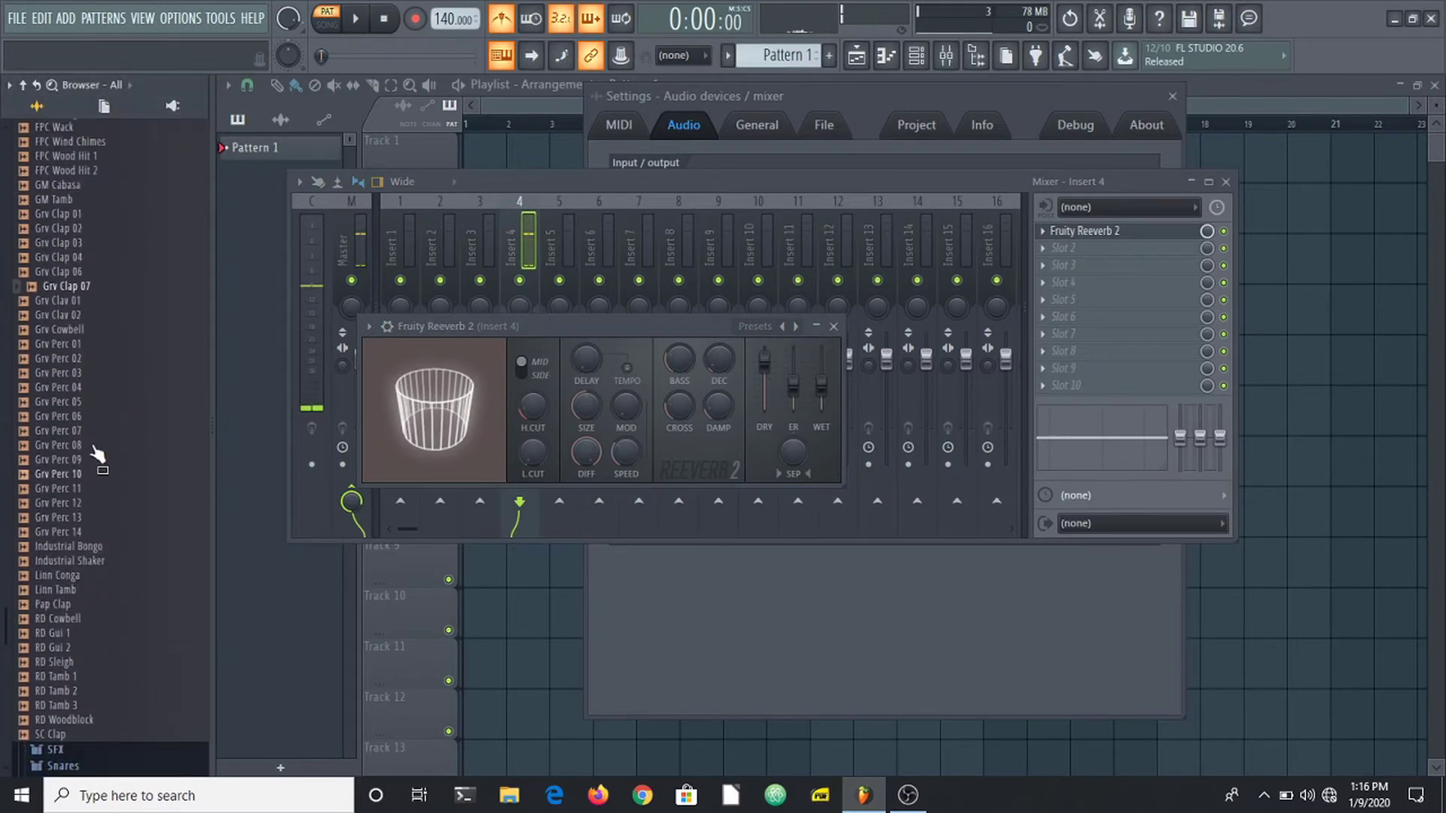
left_click(94, 401)
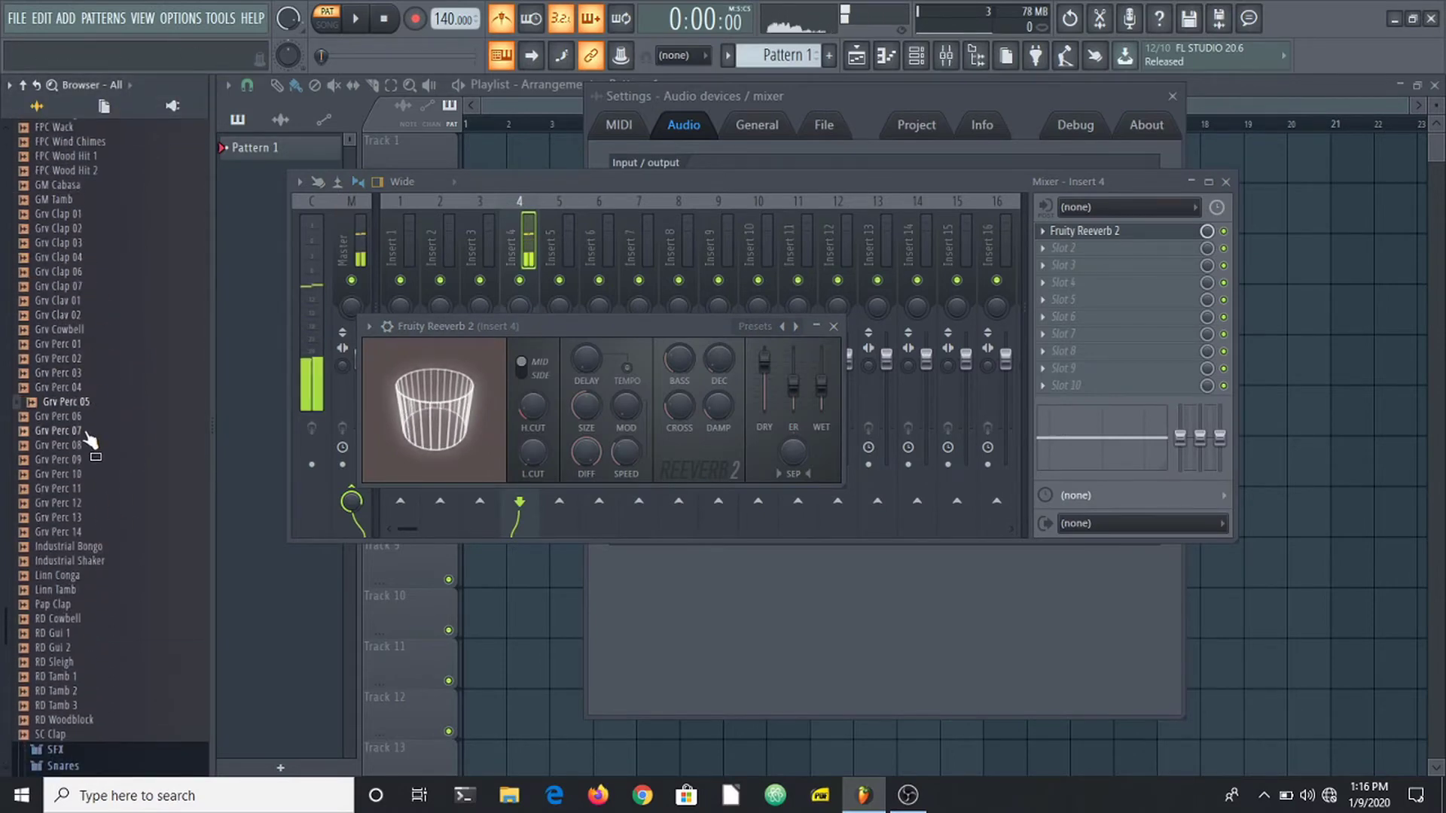
left_click(87, 445)
left_click(75, 459)
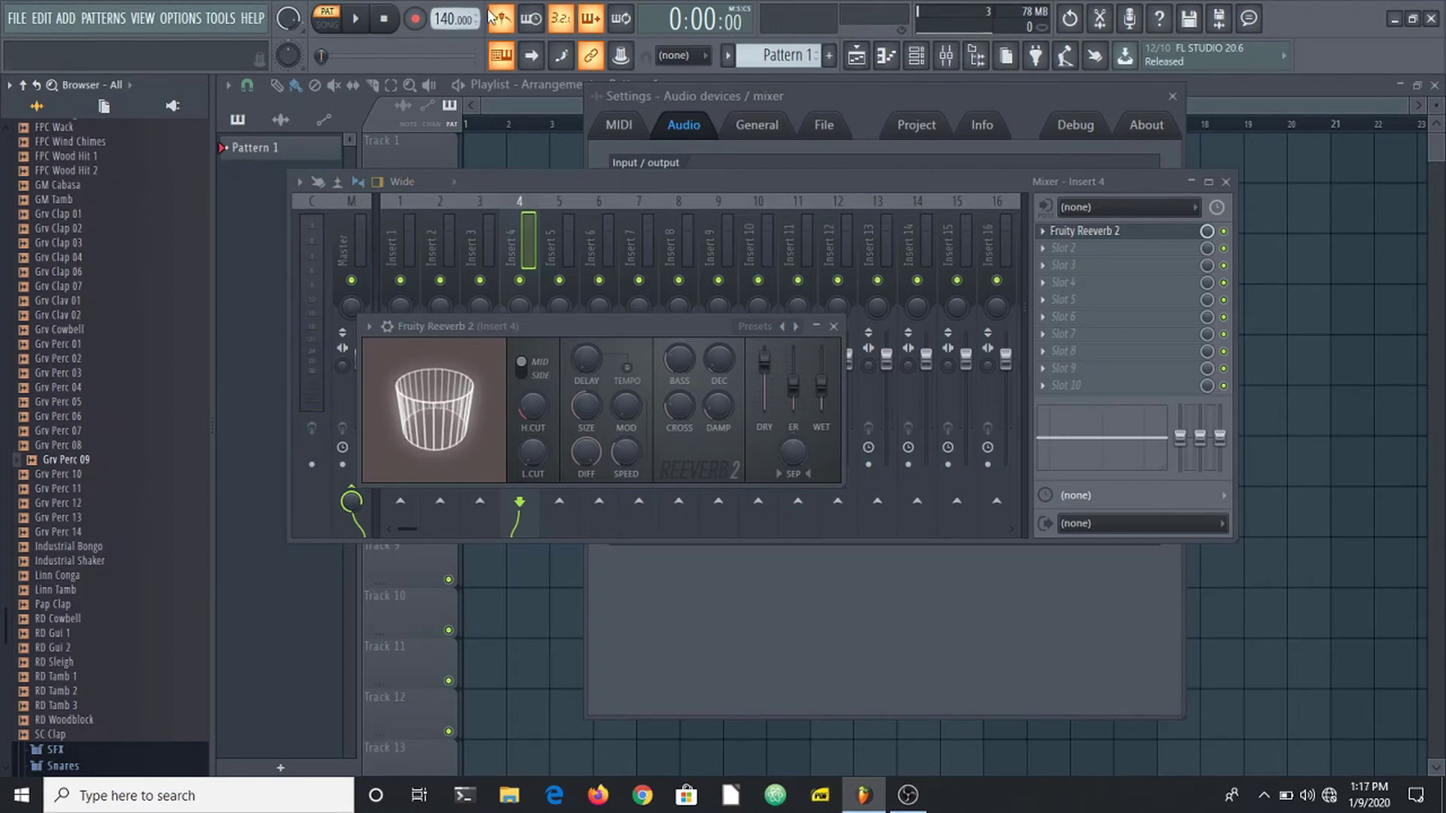
- Adjust the Insert 4 volume fader while playing and stopping the project to hear the result
left_click(177, 18)
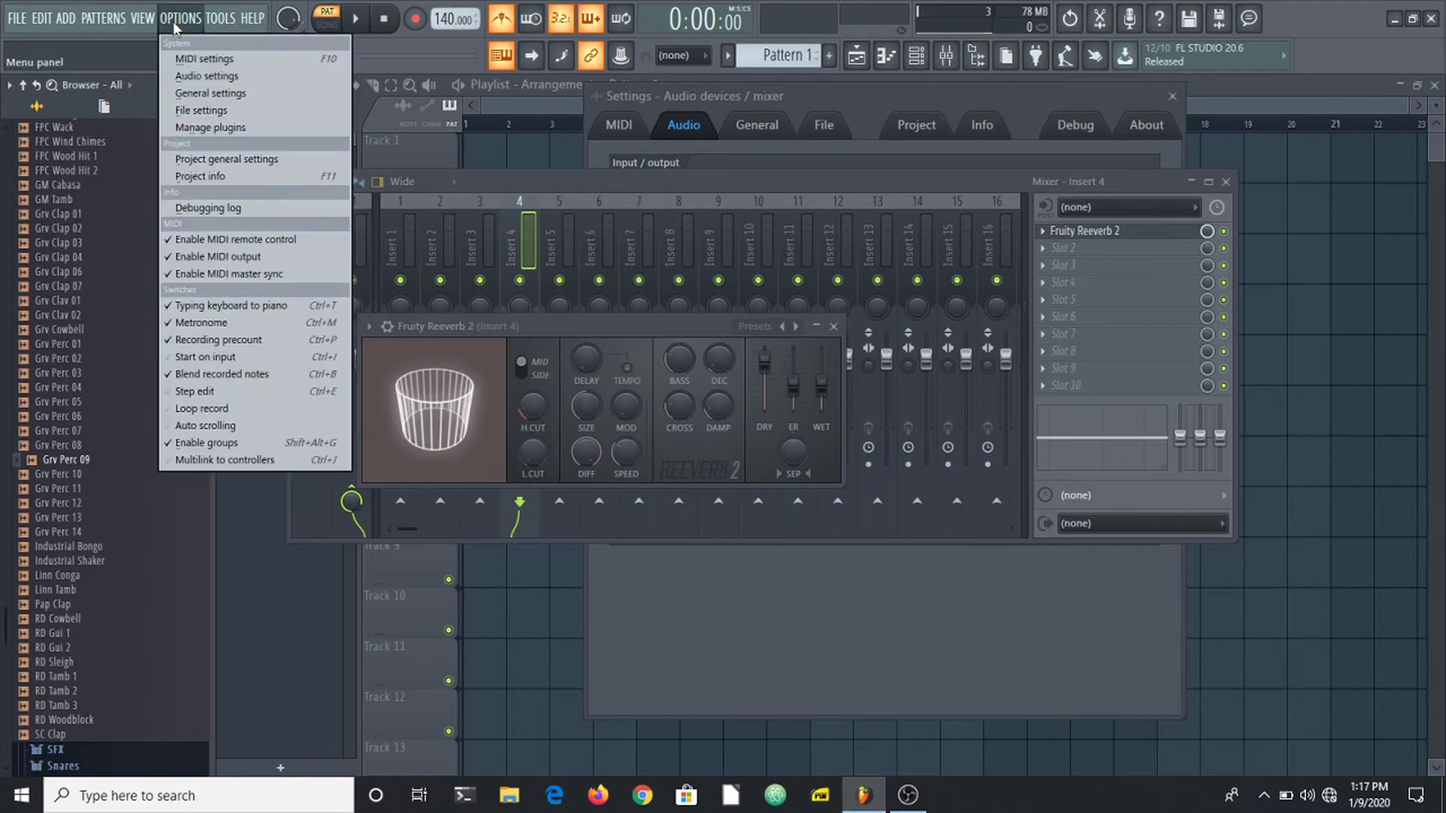
left_click(542, 238)
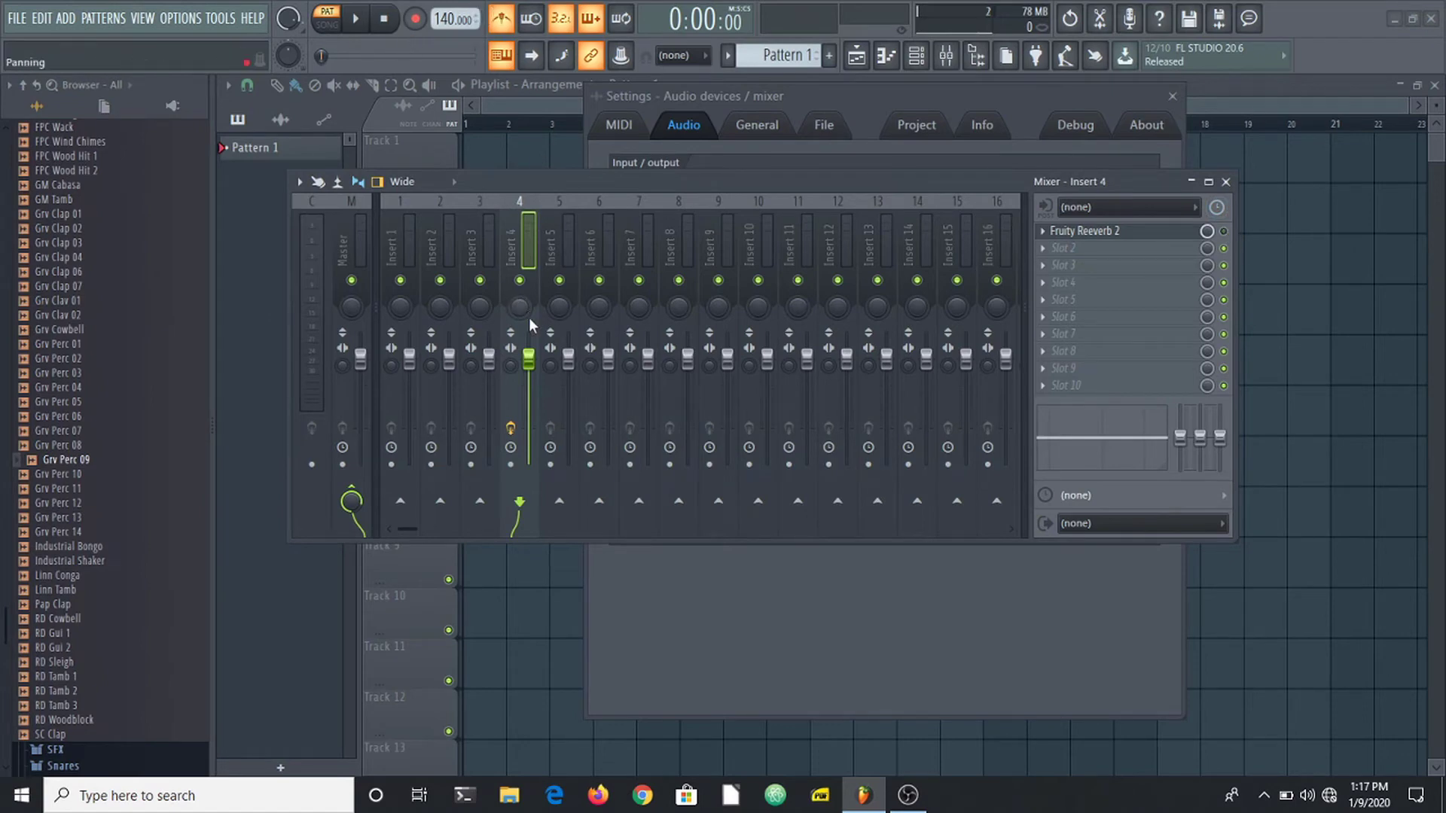
mouse_move(527, 367)
left_mouse_down()
mouse_move(527, 444)
mouse_move(528, 360)
left_mouse_up()
key("space")
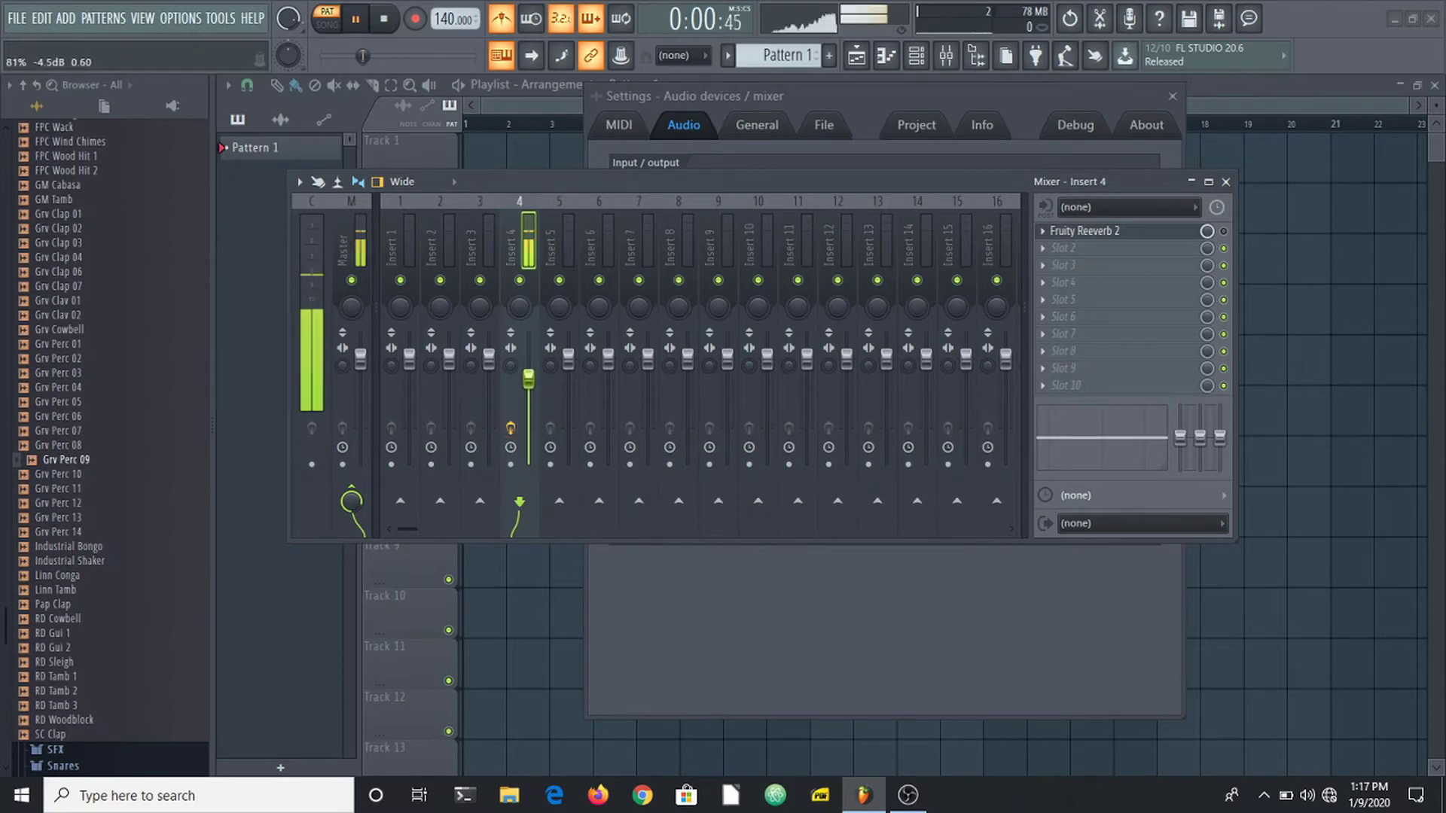
key("space")
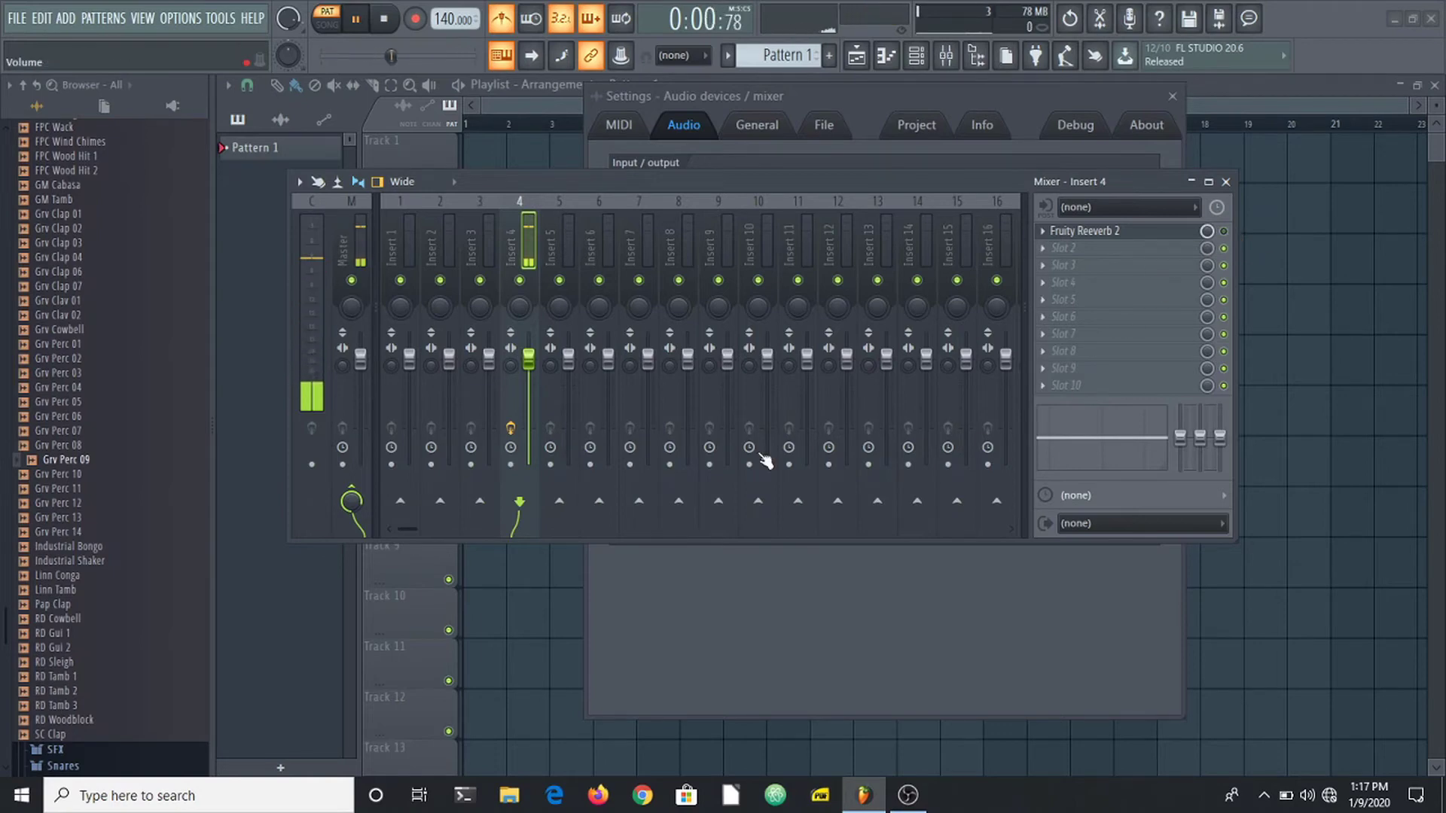
left_click_drag(527, 361, 527, 397)
key("space")
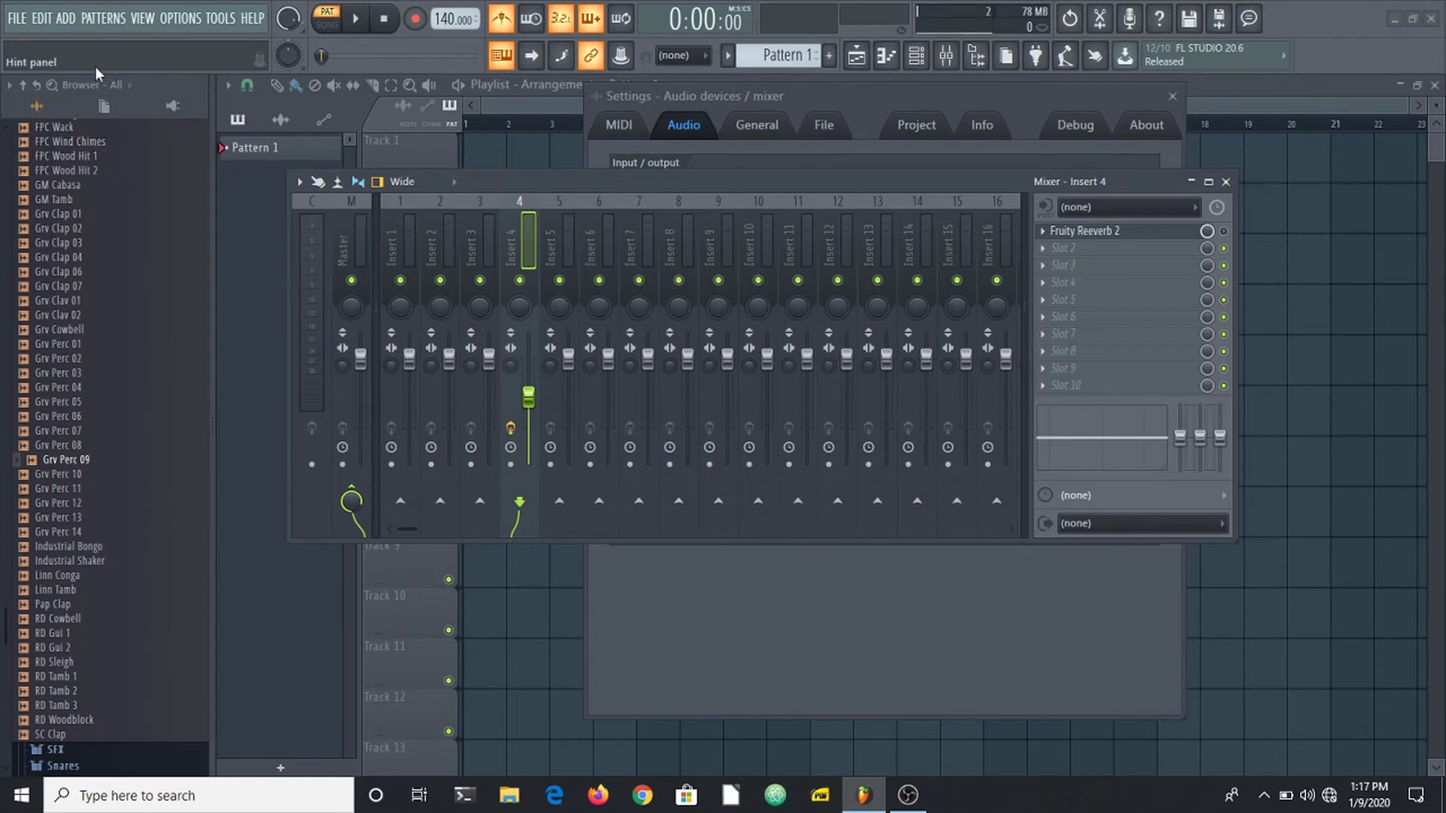
- Set the preview mixer track to Current in the Audio settings
left_click(188, 23)
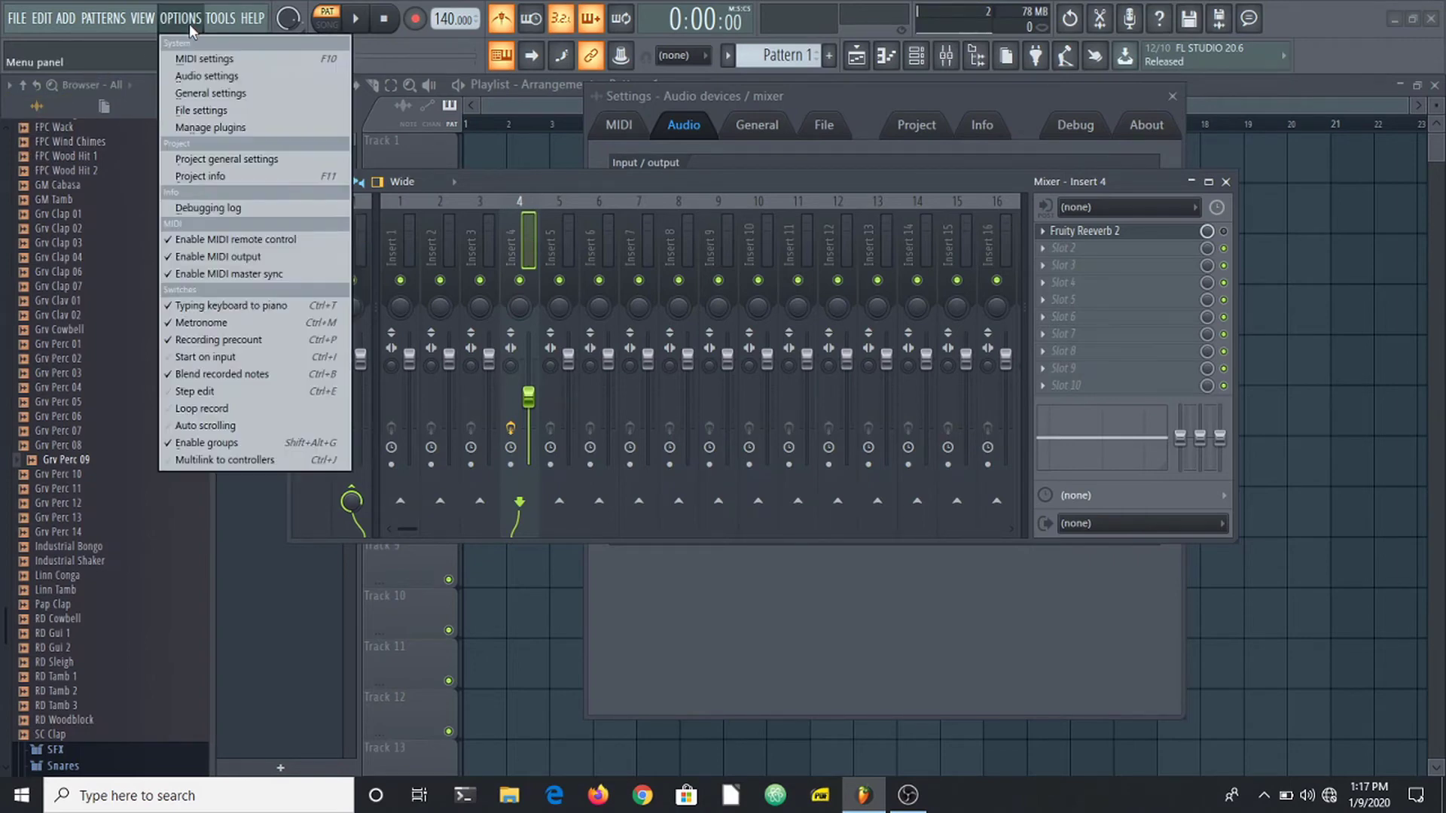
left_click(207, 92)
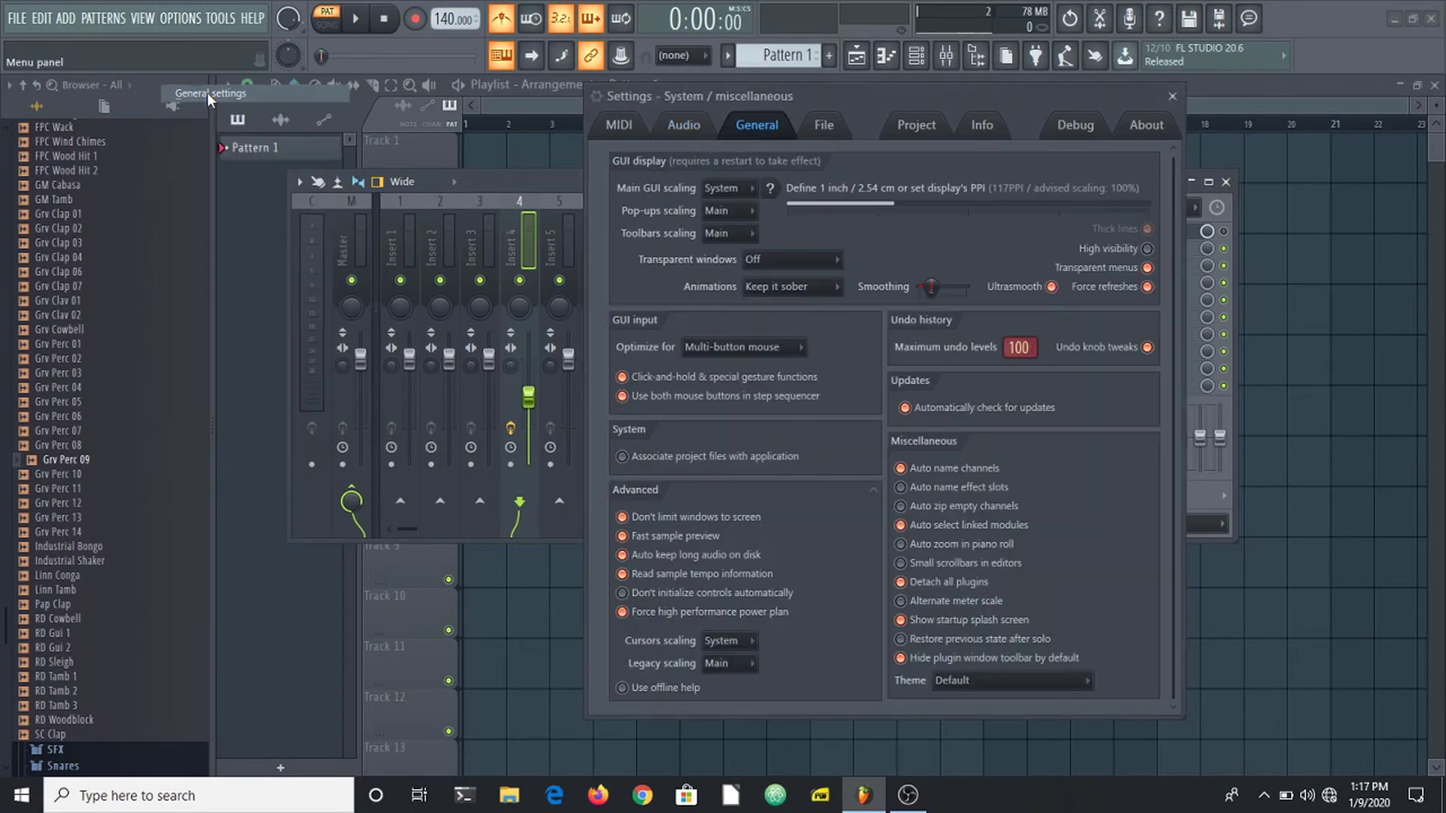
left_click(696, 134)
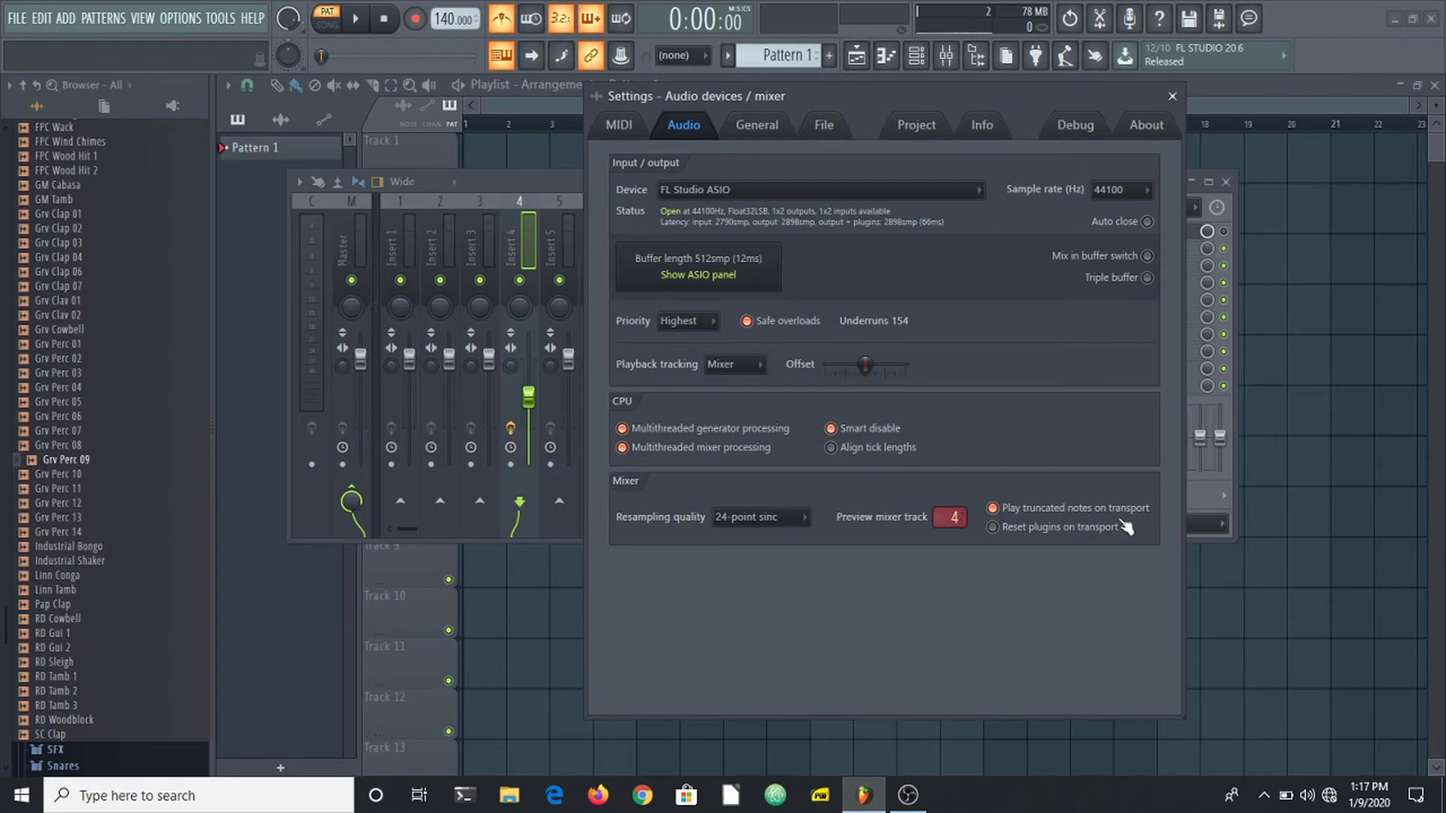
scroll(950, 517, "down", 5)
- Load Fruity Reeverb 2 into the Current track's first slot and preview Grv Perc 09
left_click(303, 251)
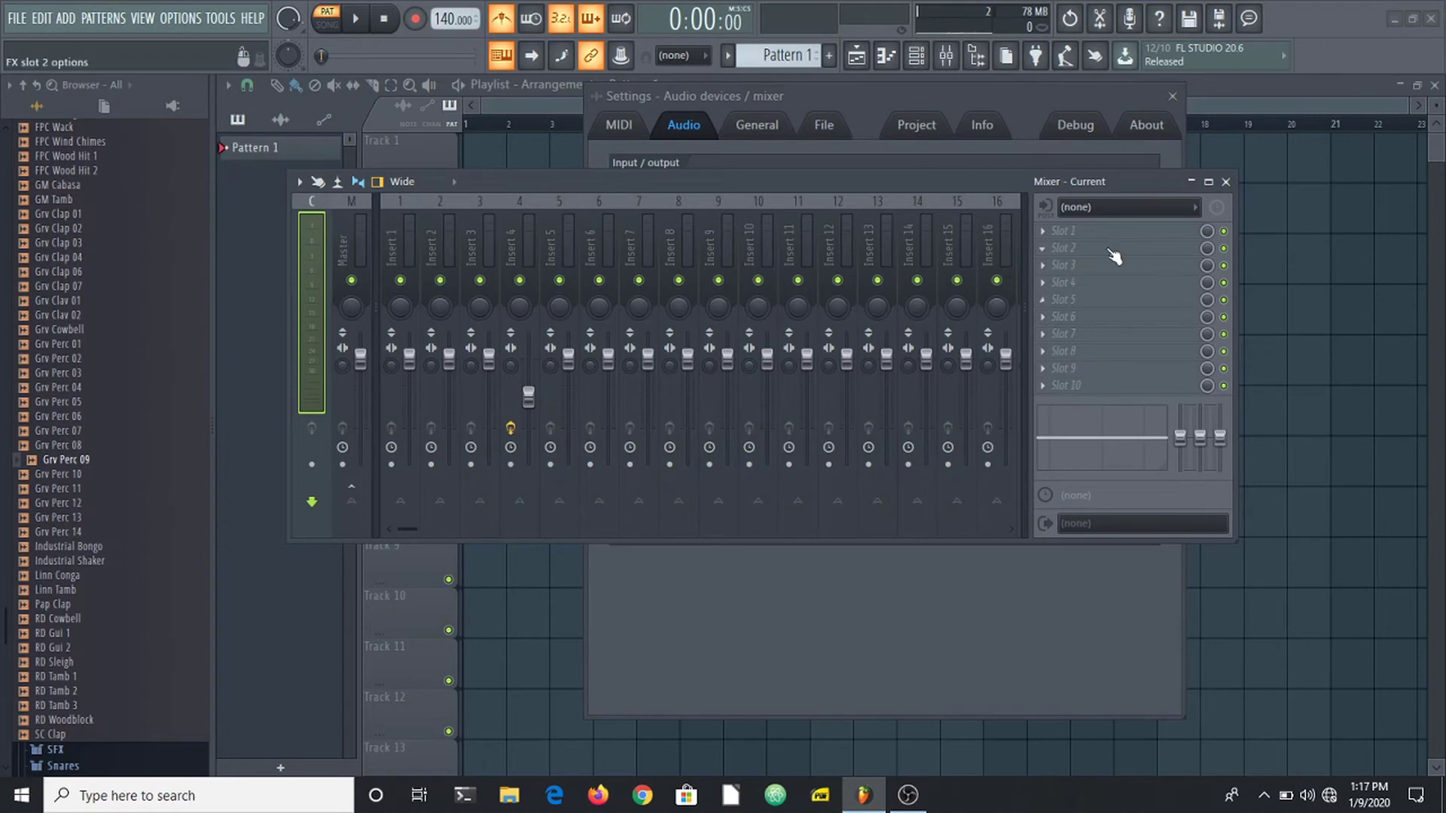
left_click(1039, 228)
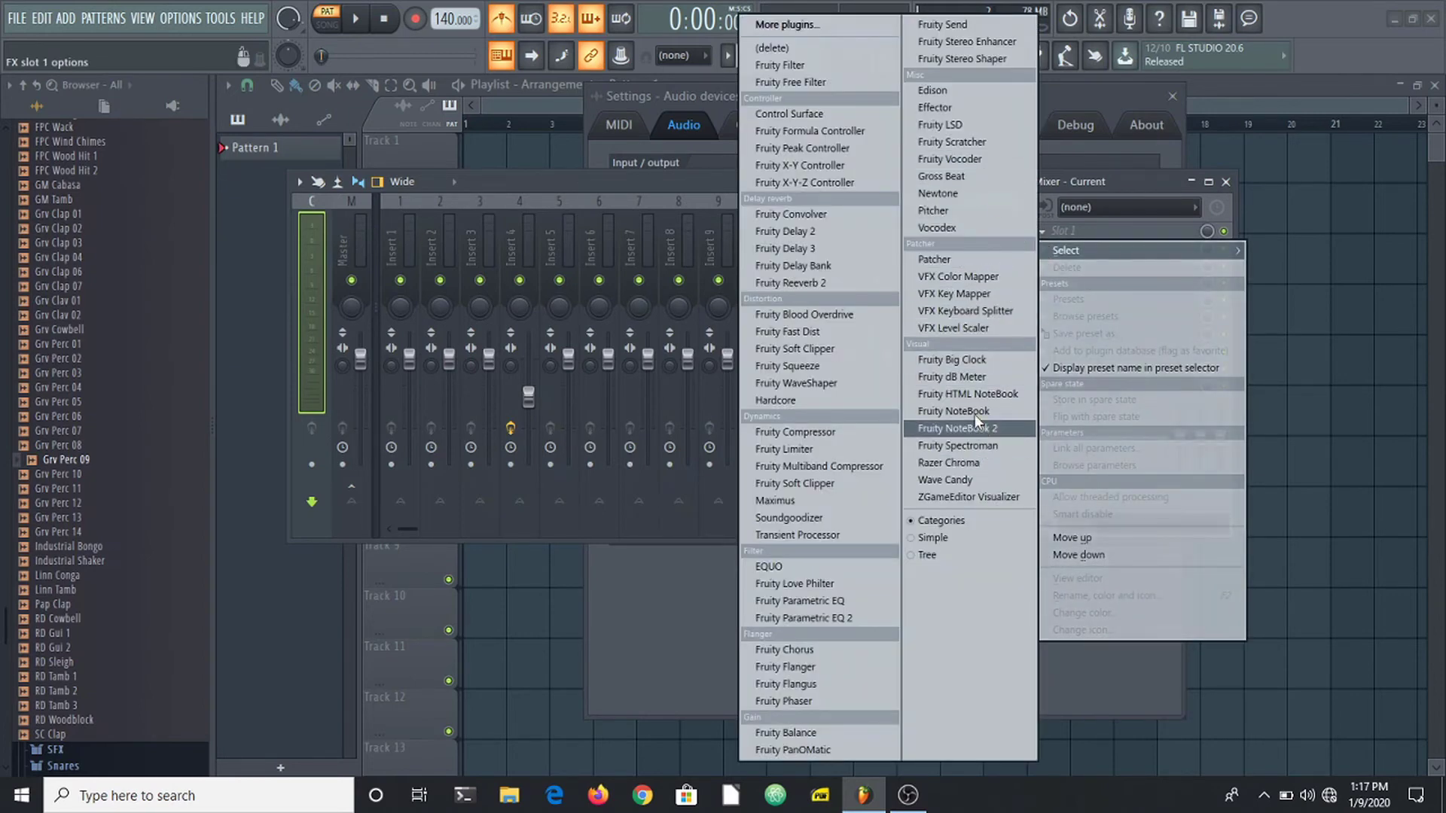
left_click(838, 280)
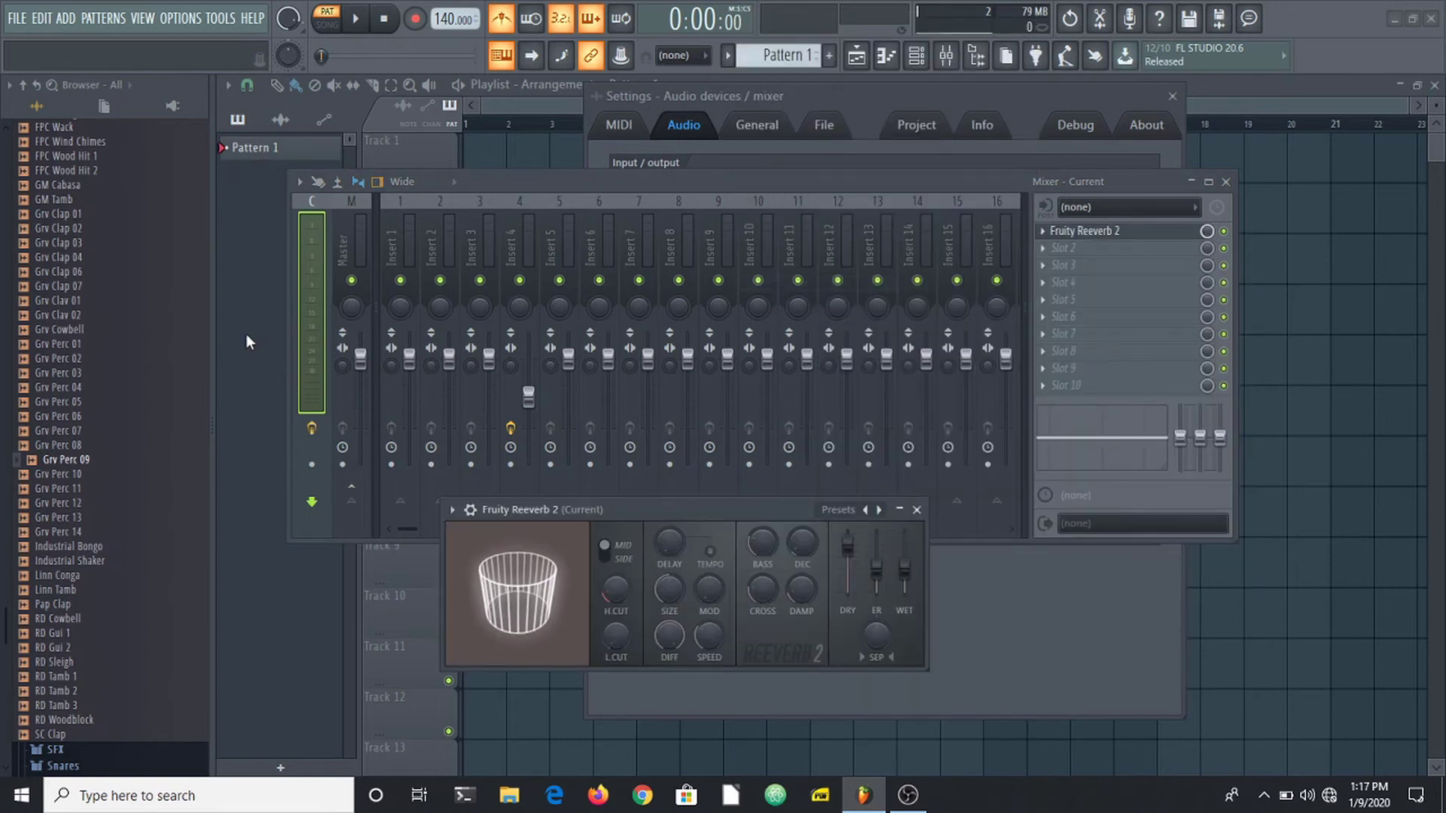
left_click(71, 458)
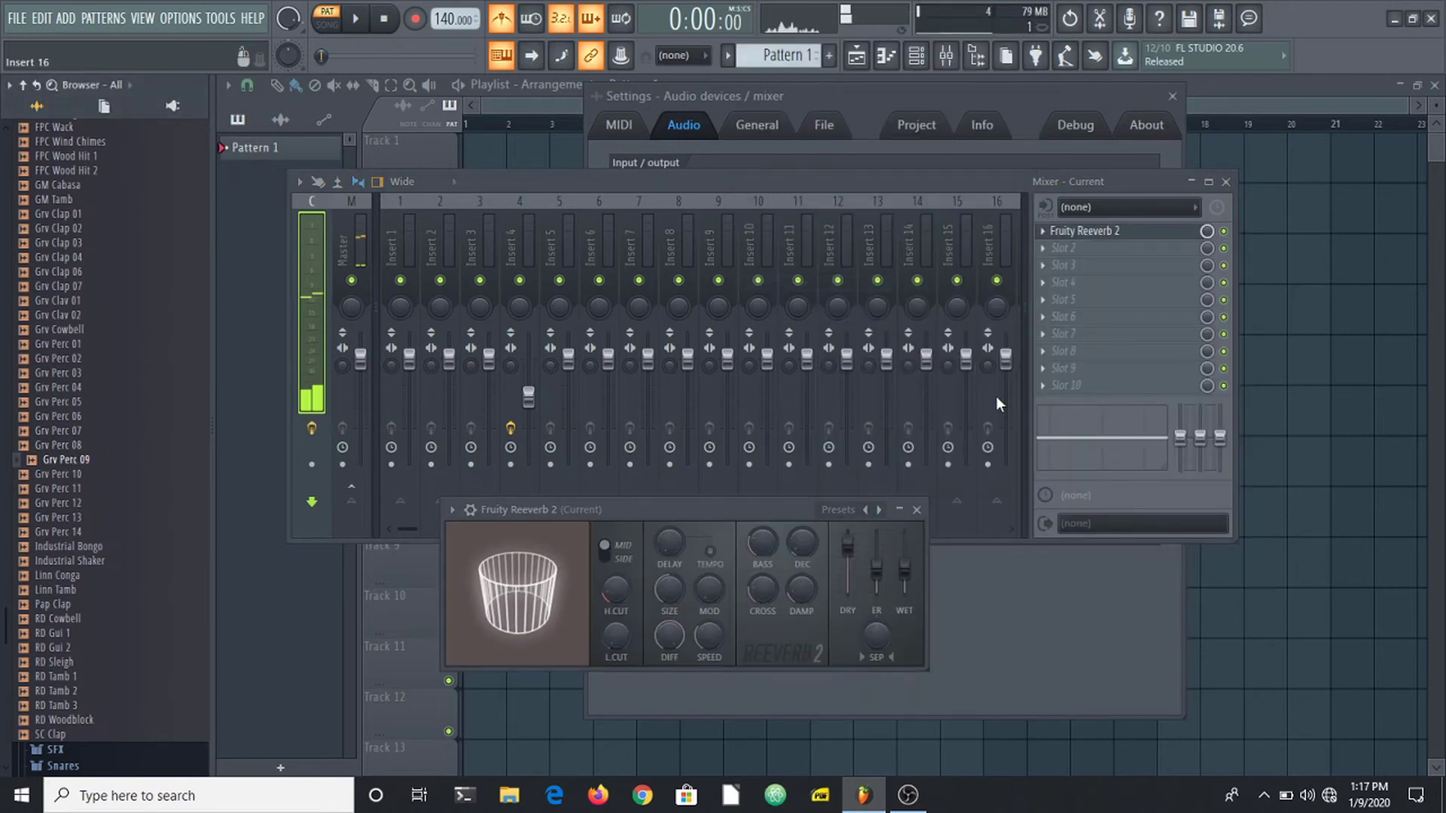
left_click(1223, 231)
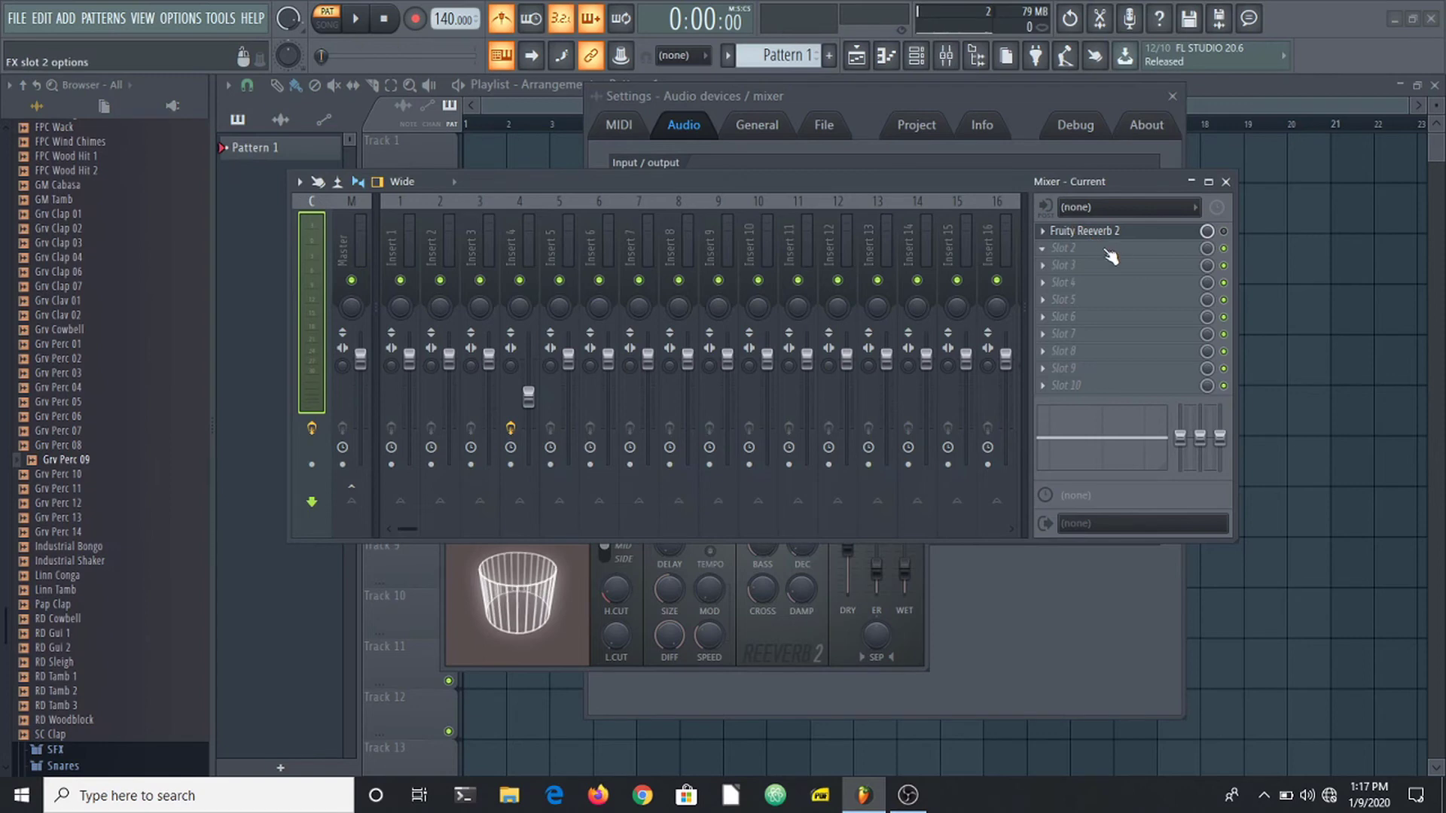
- Load Fruity Balance into slot 2 of the Current track and lower its volume to -15.8 dB during playback
left_click(1074, 249)
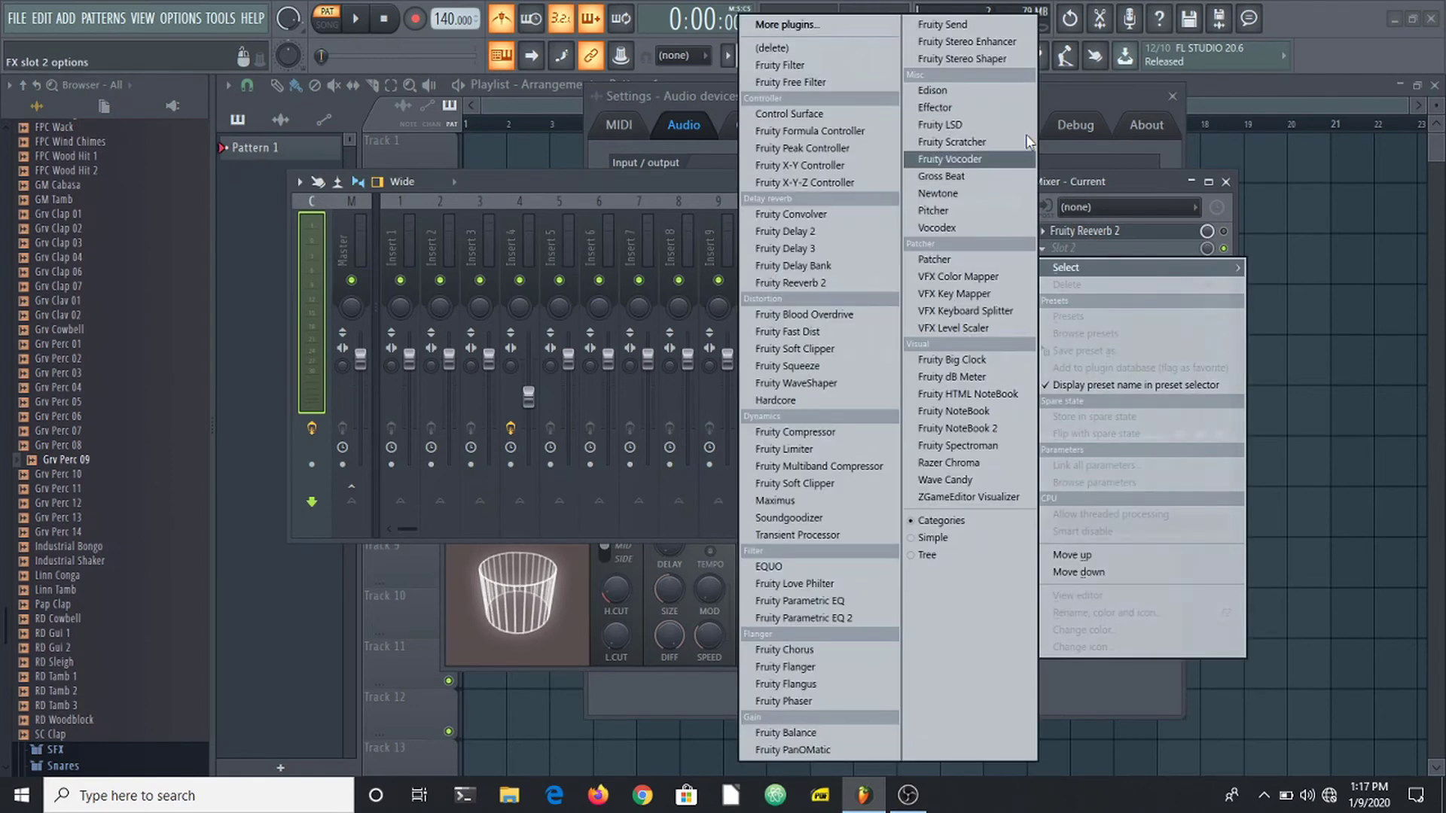
left_click(875, 732)
scroll(335, 341, "down", 10)
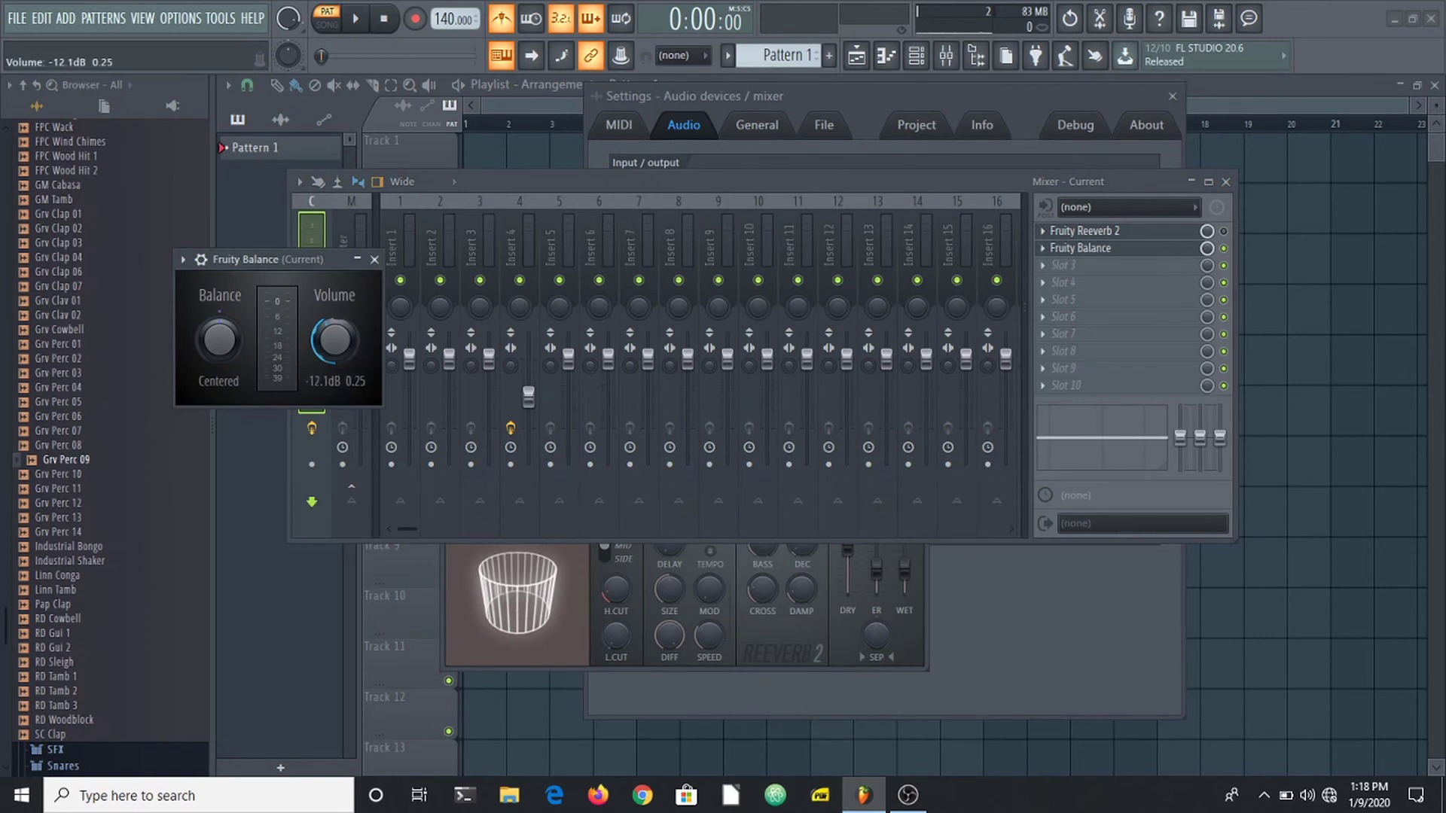
key("space")
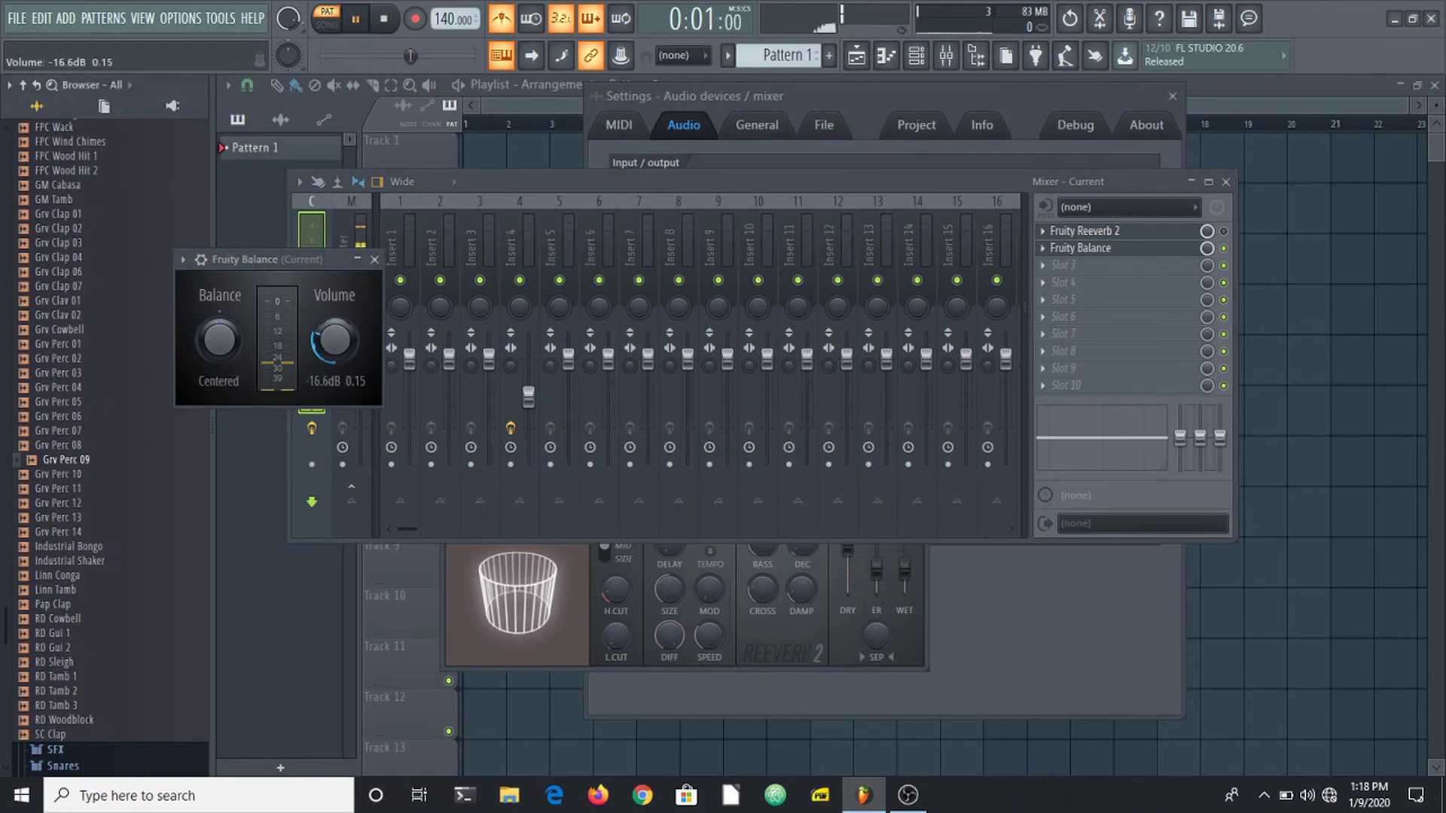
mouse_move(335, 340)
left_mouse_down()
mouse_move(335, 316)
mouse_move(335, 342)
left_mouse_up()
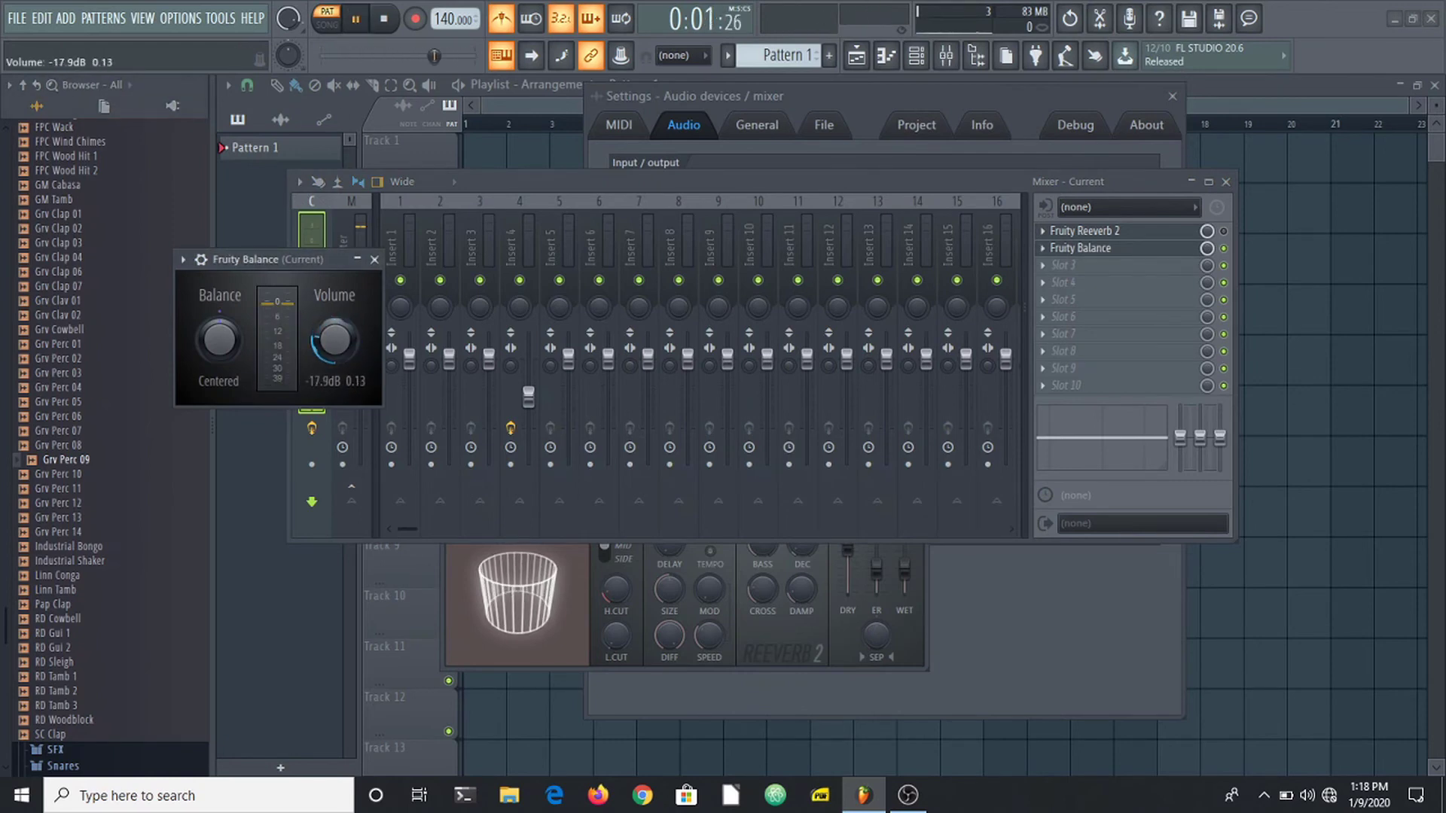
key("space")
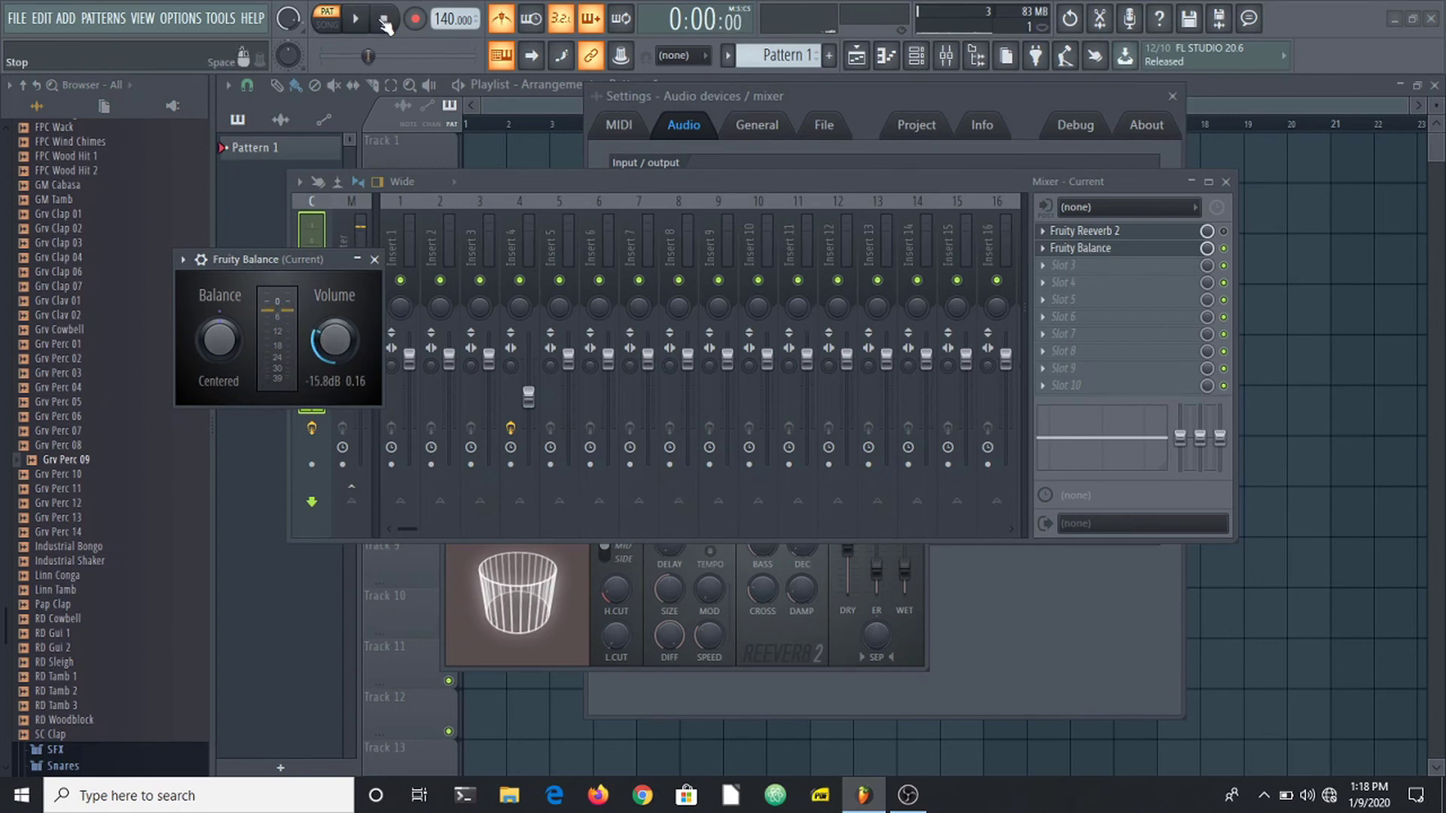